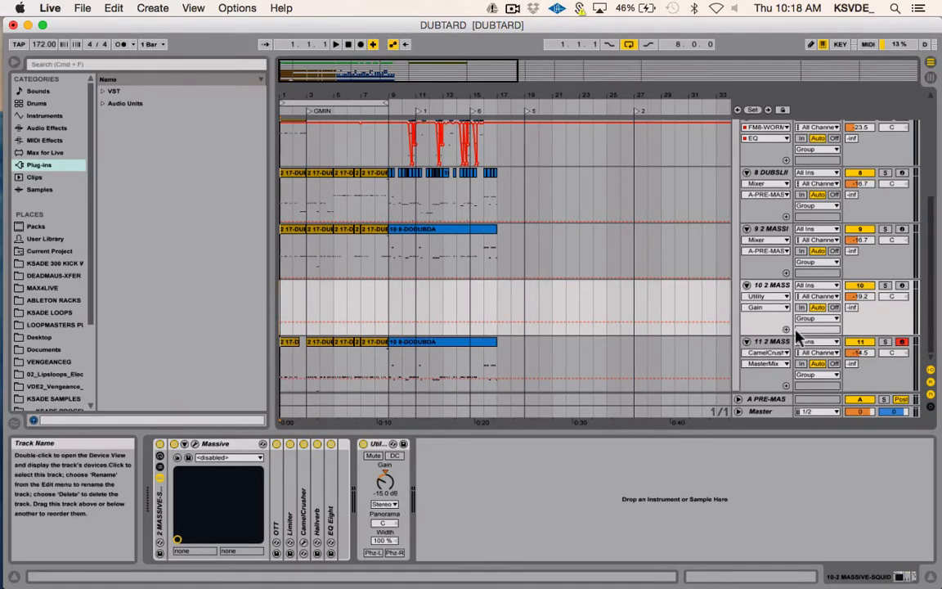
Step: Solo the 11-2 MASSIVE-SQUID track and play it from the start of the clip at bar 3
left_click(774, 344)
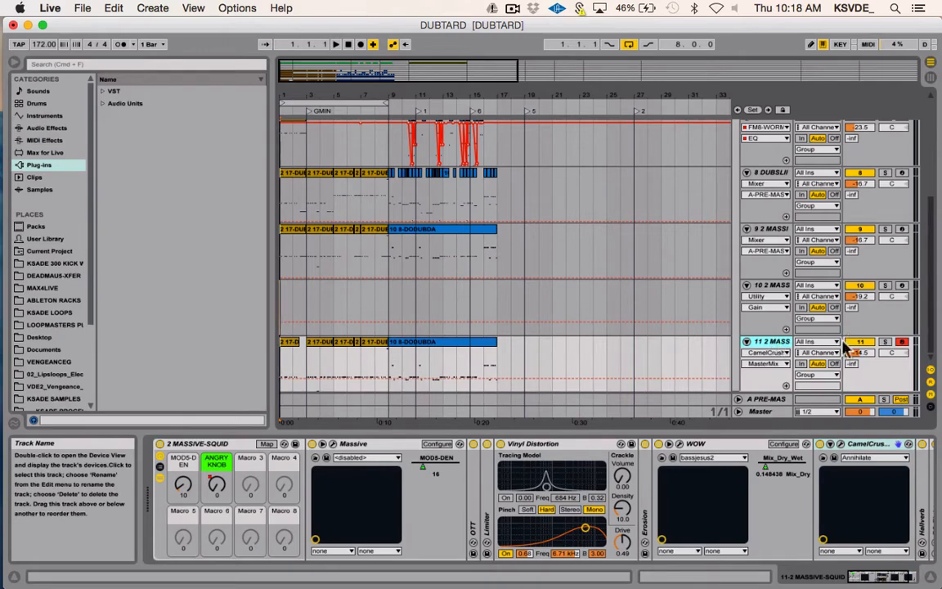
left_click(772, 344)
scroll(387, 212, "up", 5)
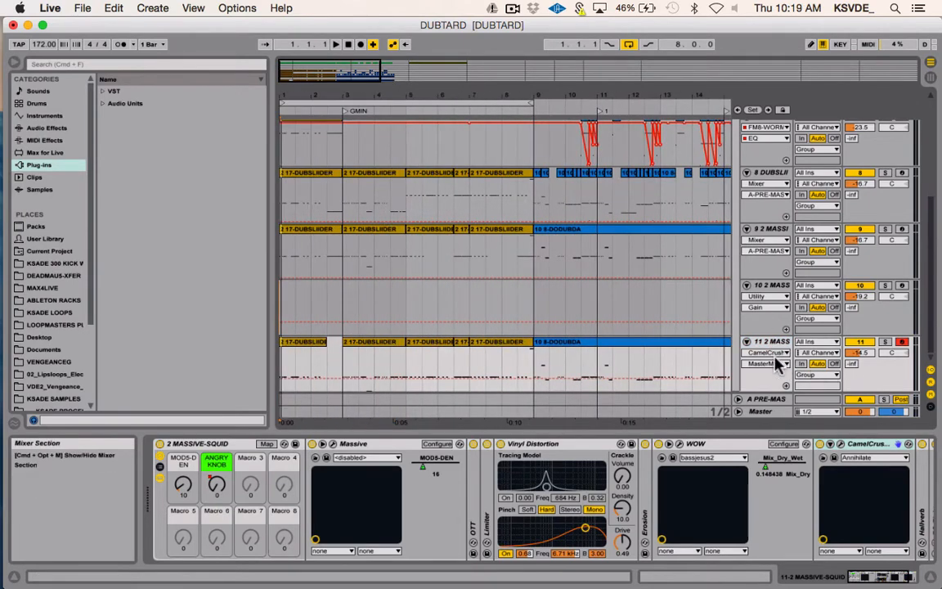
left_click(771, 334)
left_click(384, 342)
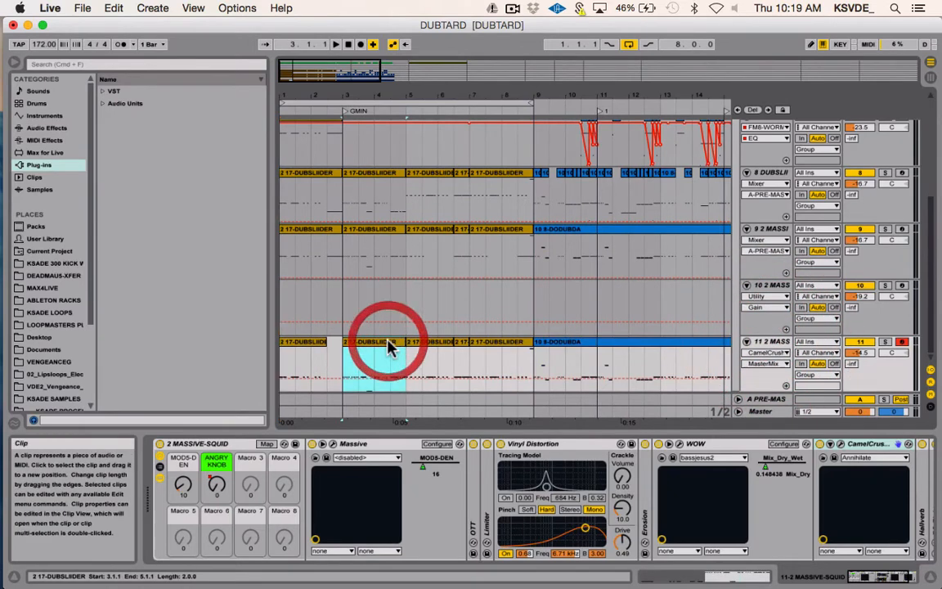
left_click(884, 342)
key("space")
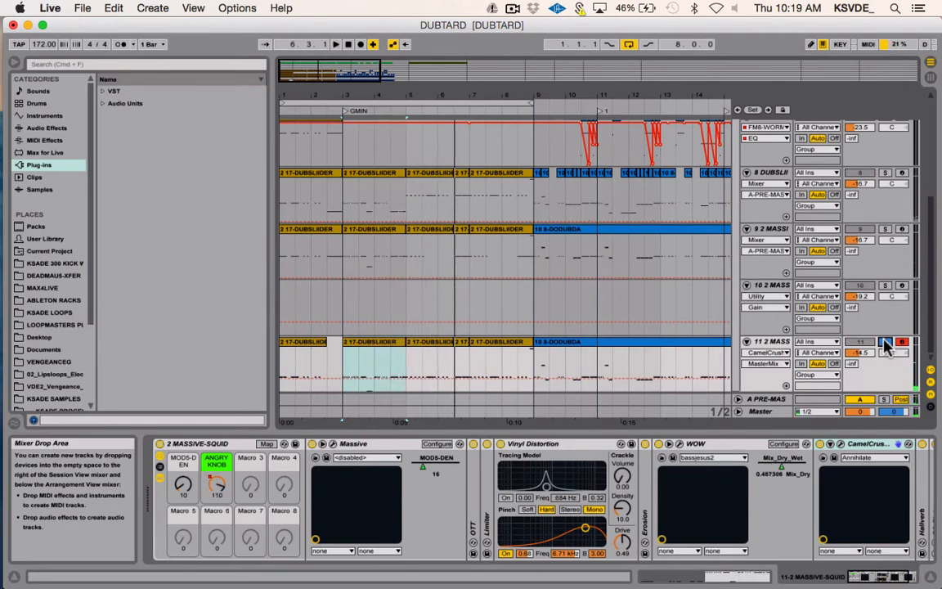
Step: Unsolo the 11-2 MASSIVE-SQUID track and play the full mix from bar 3 for a few seconds
left_click(885, 342)
left_click(345, 355)
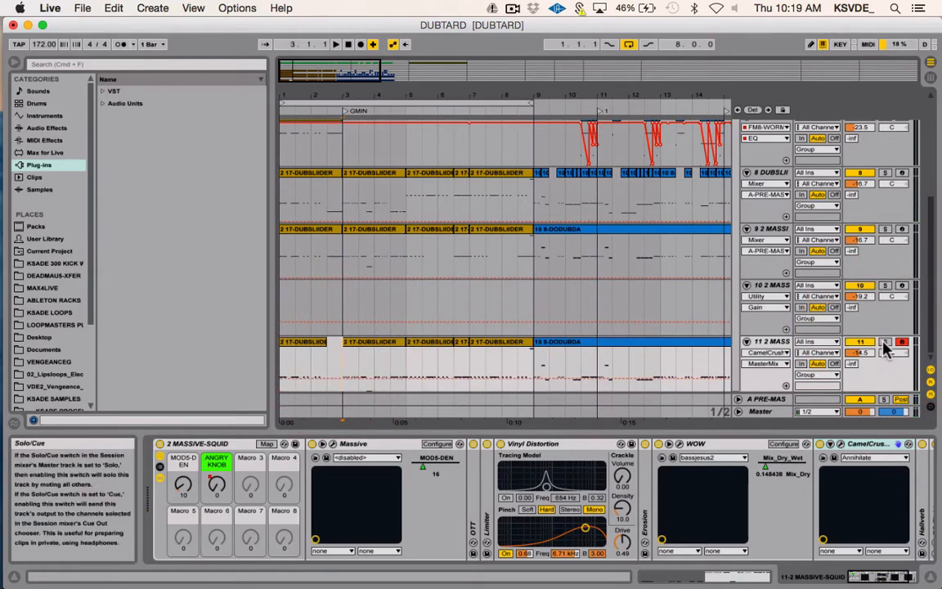
key("space")
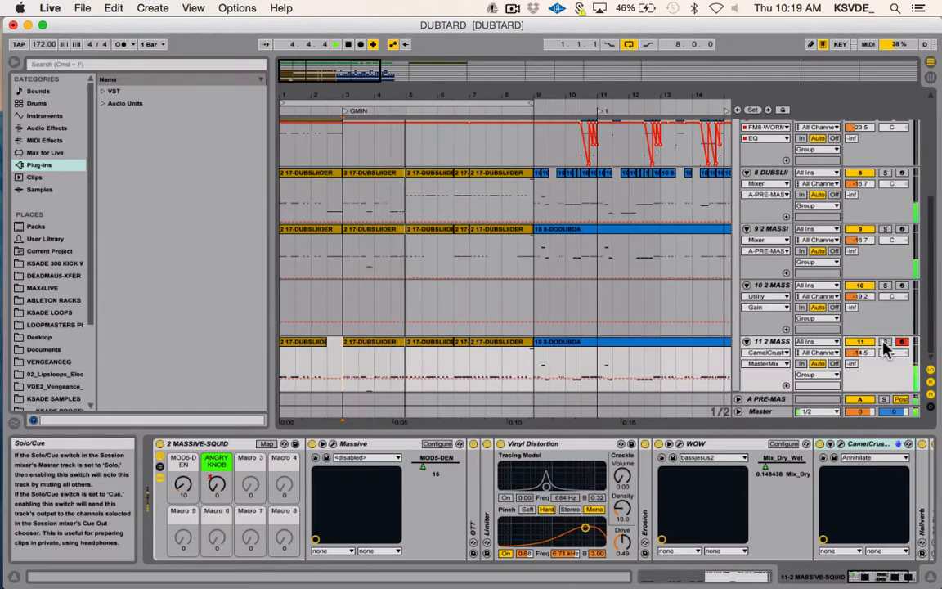
key("space")
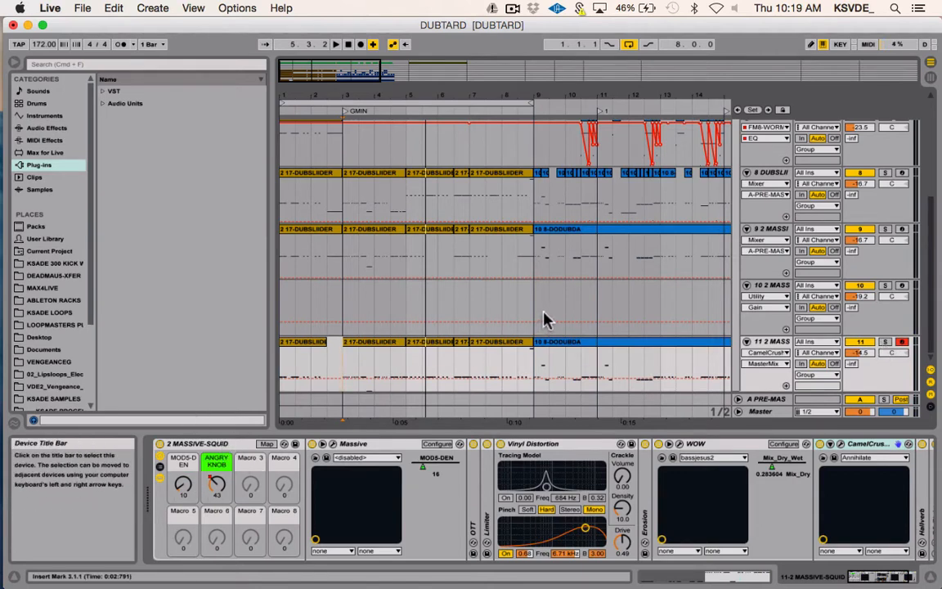
Step: Unfold the OTT, Hallverb and EQ Eight devices in the MASSIVE-SQUID chain to examine their settings
left_click(777, 342)
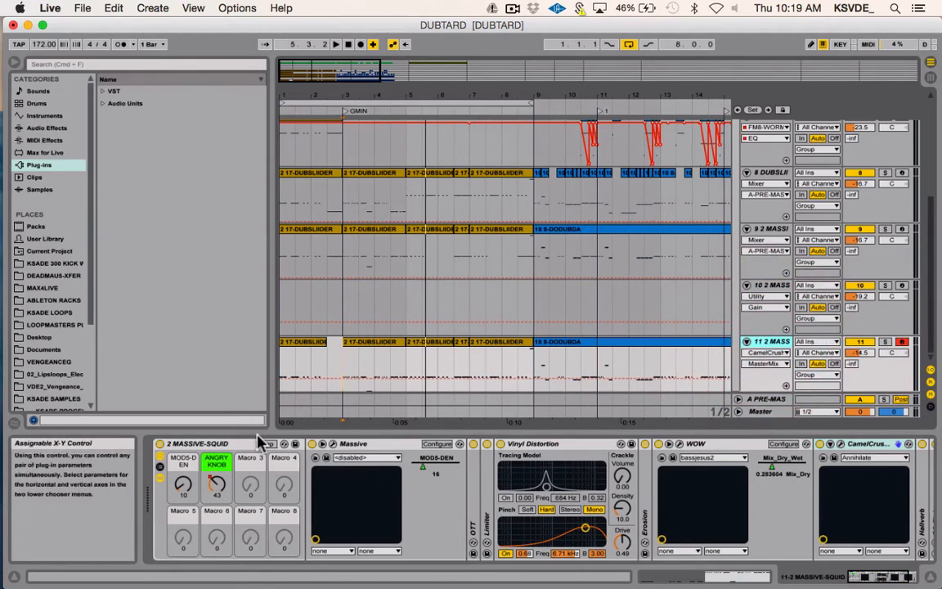
scroll(405, 498, "right", 3)
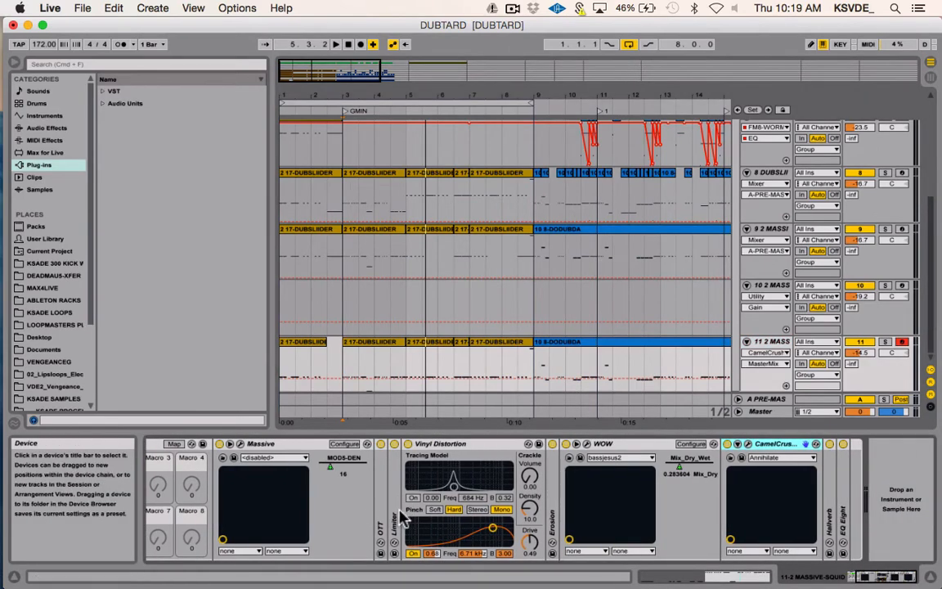
double_click(379, 517)
scroll(842, 523, "right", 8)
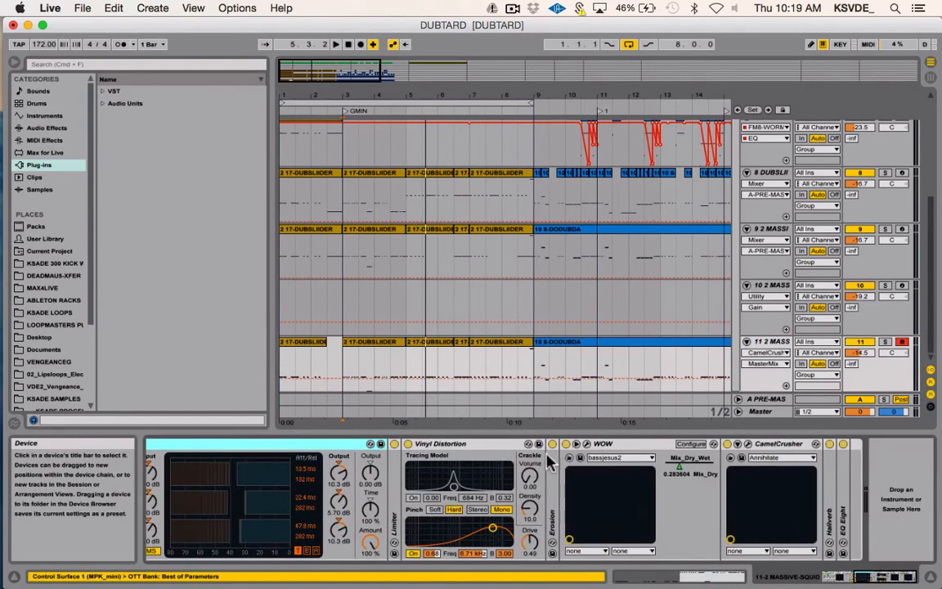
double_click(833, 514)
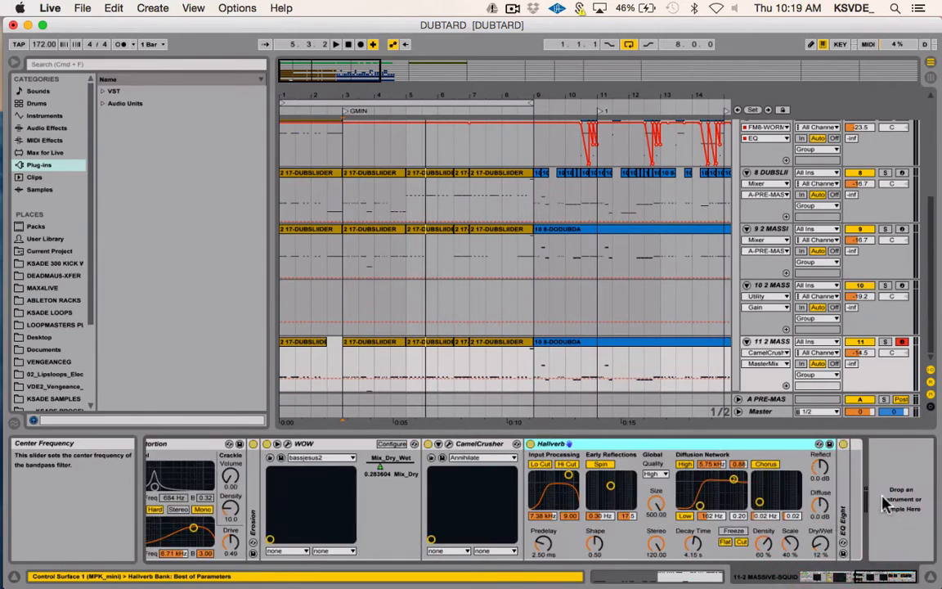
double_click(844, 511)
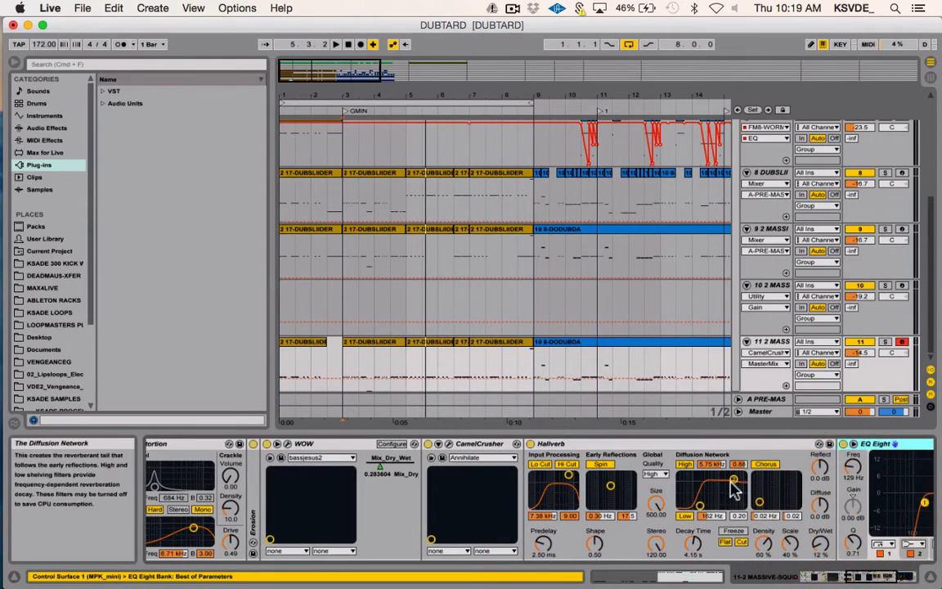
scroll(732, 491, "right", 5)
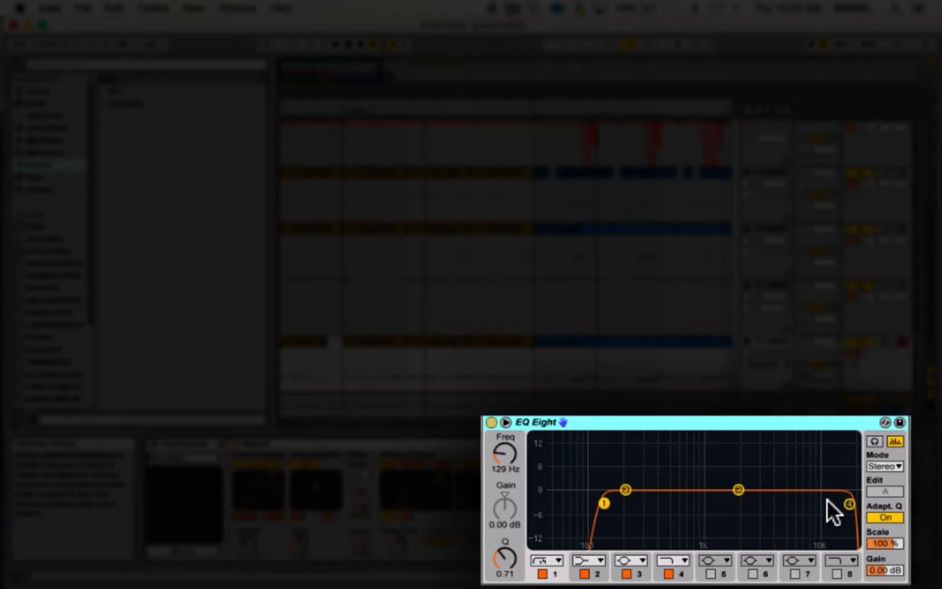
Step: Examine the Hallverb settings and fold both the Hallverb and EQ Eight devices
scroll(793, 504, "left", 4)
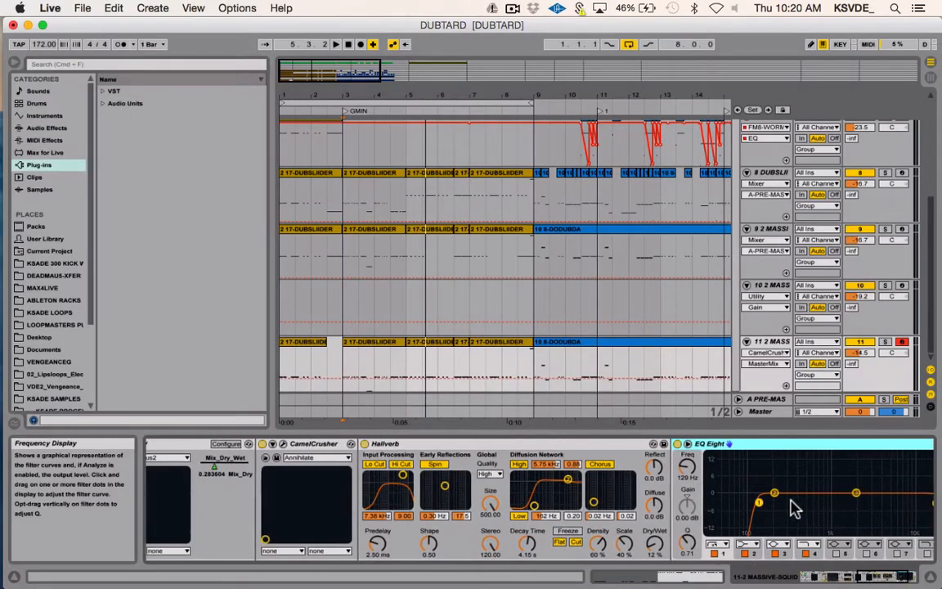
left_click(521, 444)
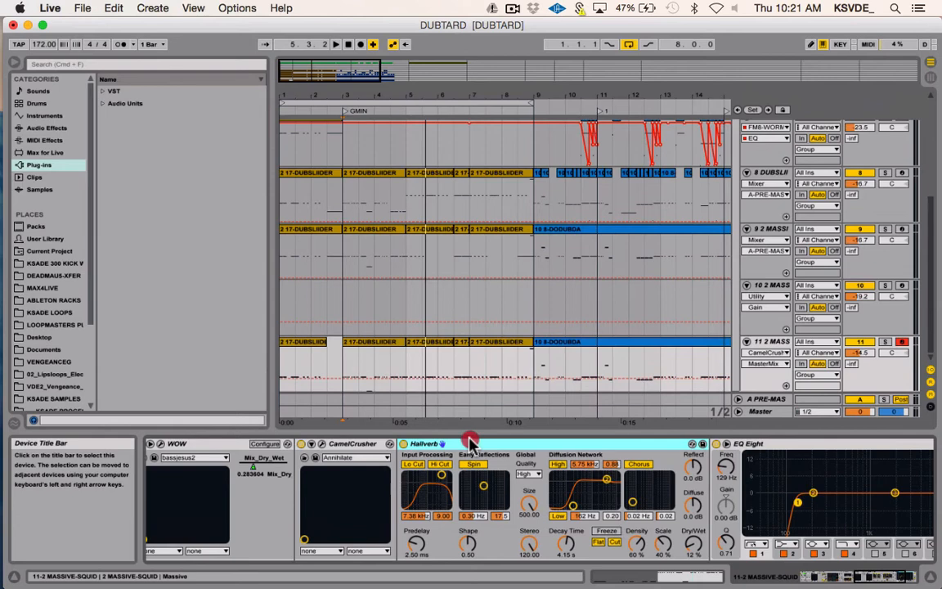
double_click(464, 443)
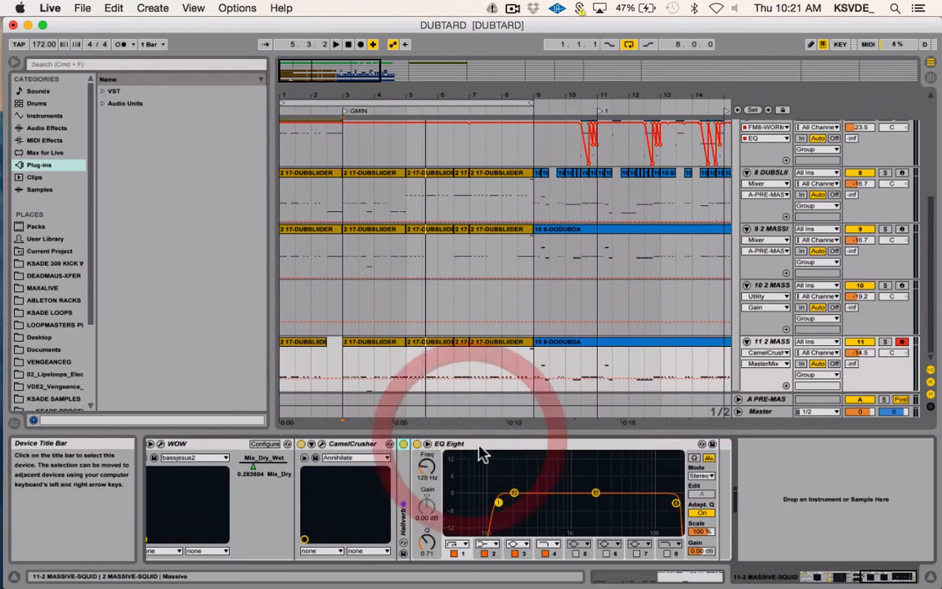
double_click(428, 446)
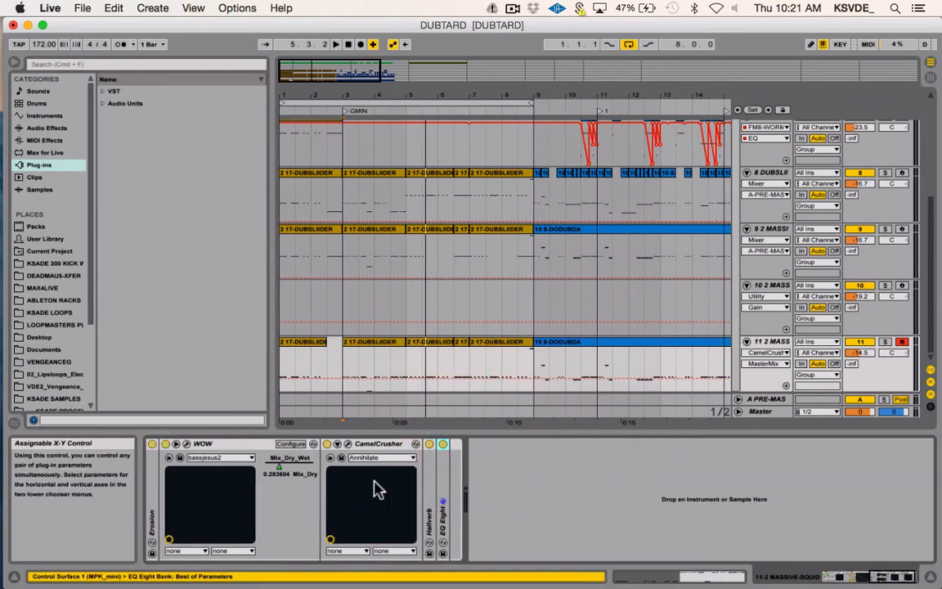
Step: Open CamelCrusher's plug-in window, examine its distortion, compressor and master settings, and close the window
scroll(376, 488, "left", 10)
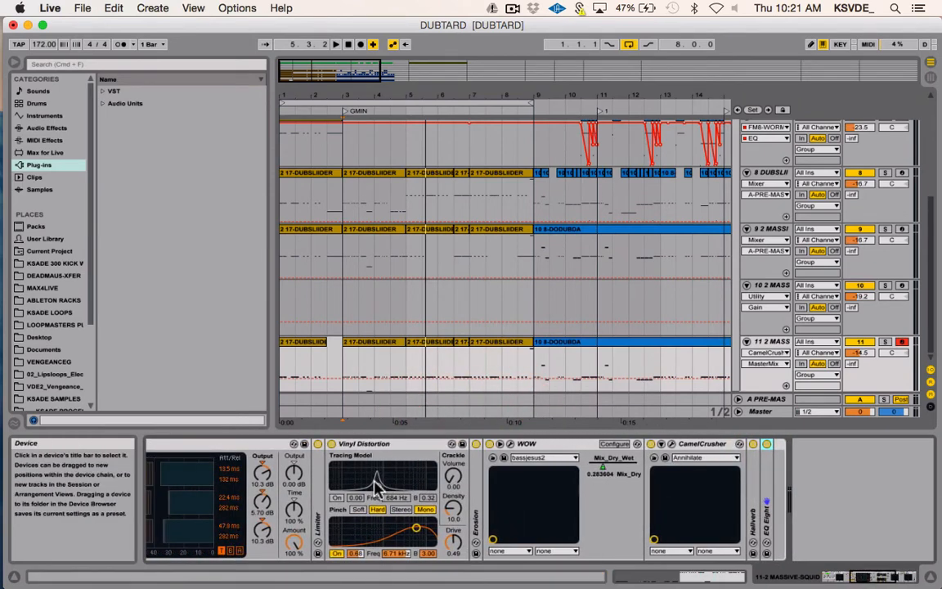
left_click(665, 446)
left_click_drag(387, 110, 564, 112)
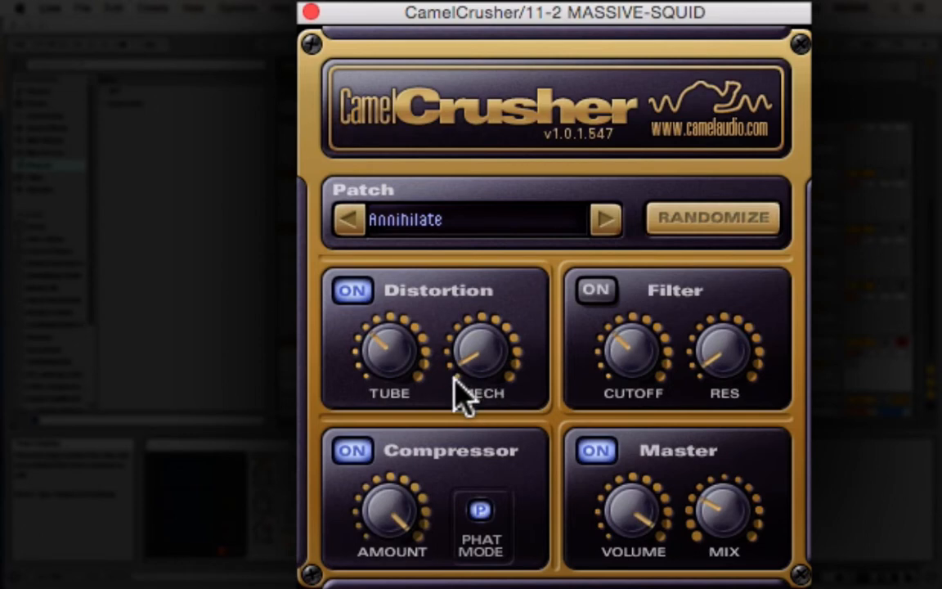
left_click(310, 13)
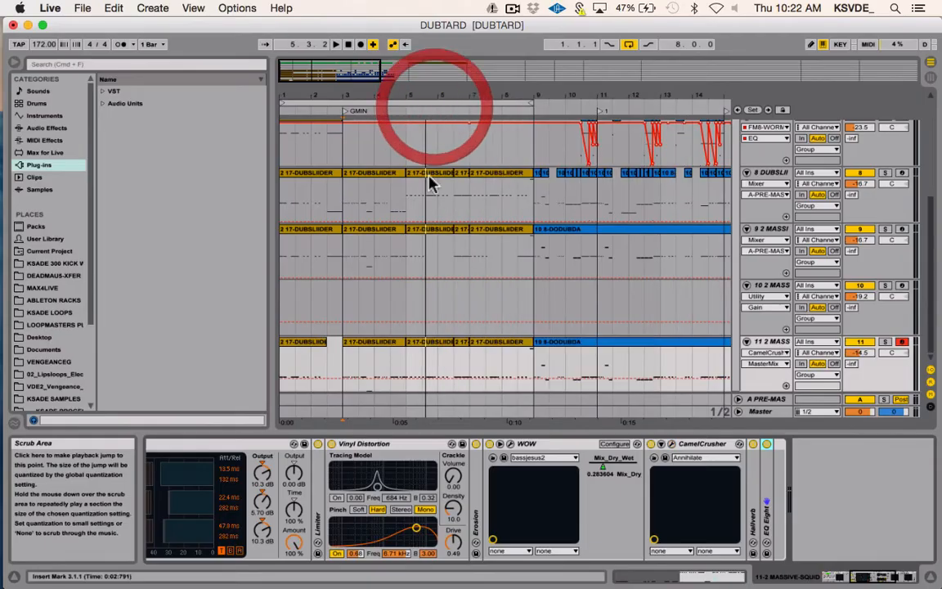
Step: Unfold the Erosion device and examine its noise mode, frequency, width and amount
left_click(480, 487)
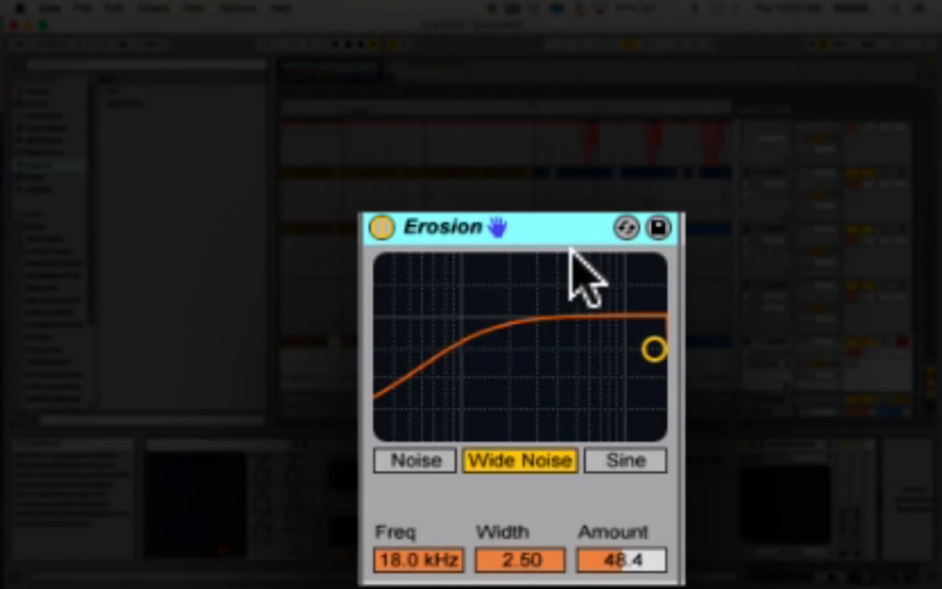
left_click(654, 349)
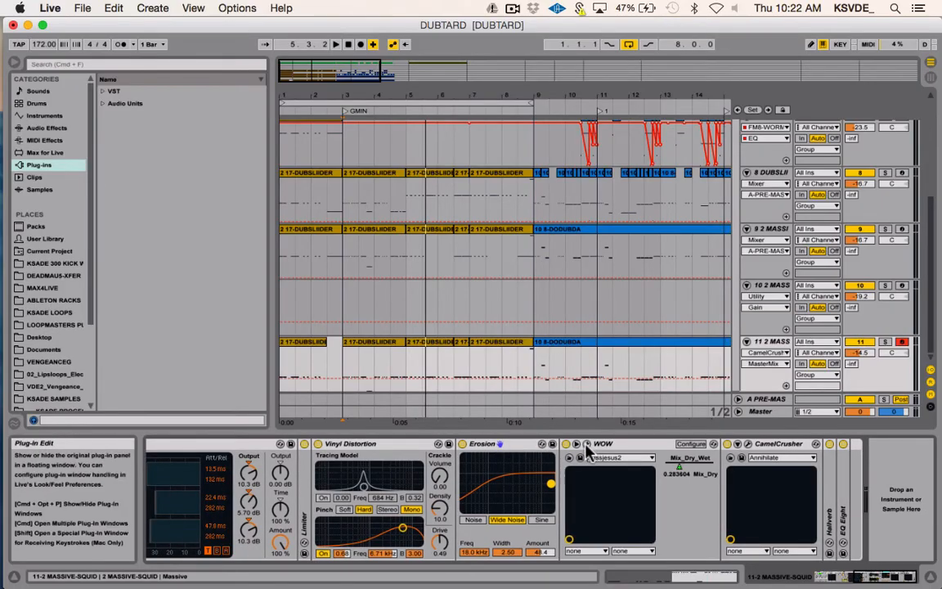
Step: Open the WOW plug-in window and examine its Overdrive knob and its Env-Follow, Step Seq and LFO modulators
left_click(586, 449)
left_click_drag(507, 38, 460, 58)
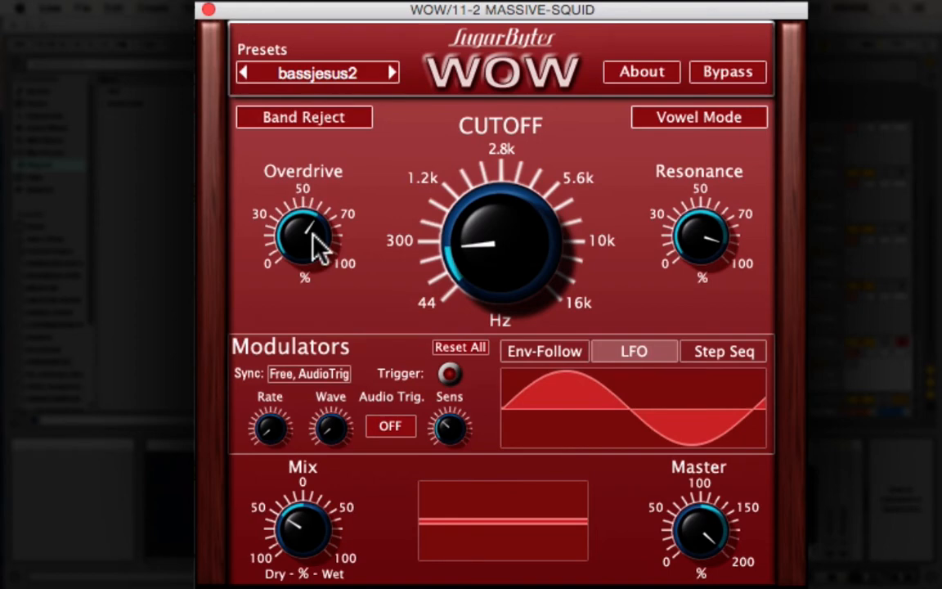
left_click_drag(317, 246, 348, 237)
left_click(556, 363)
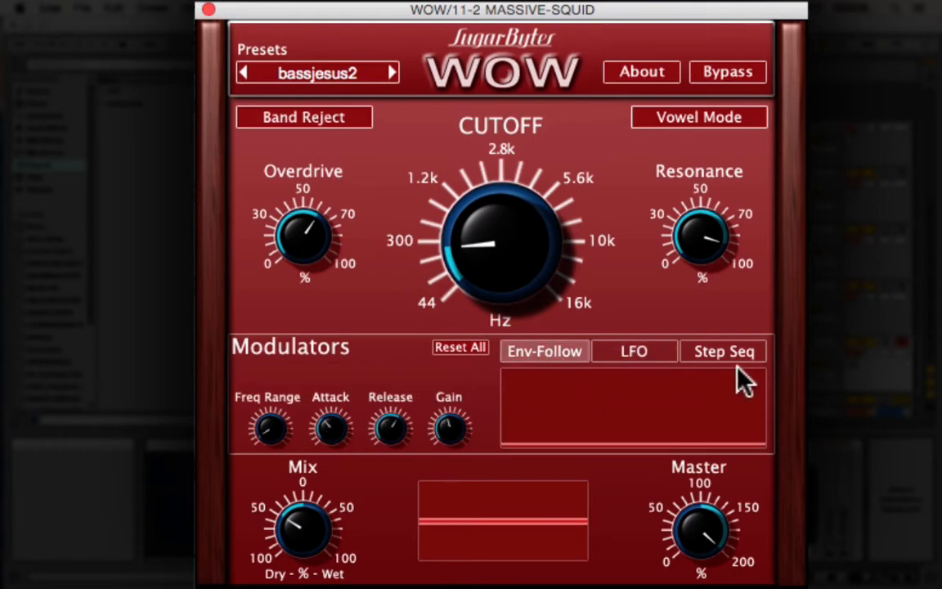
left_click(705, 353)
left_click(531, 345)
left_click(617, 348)
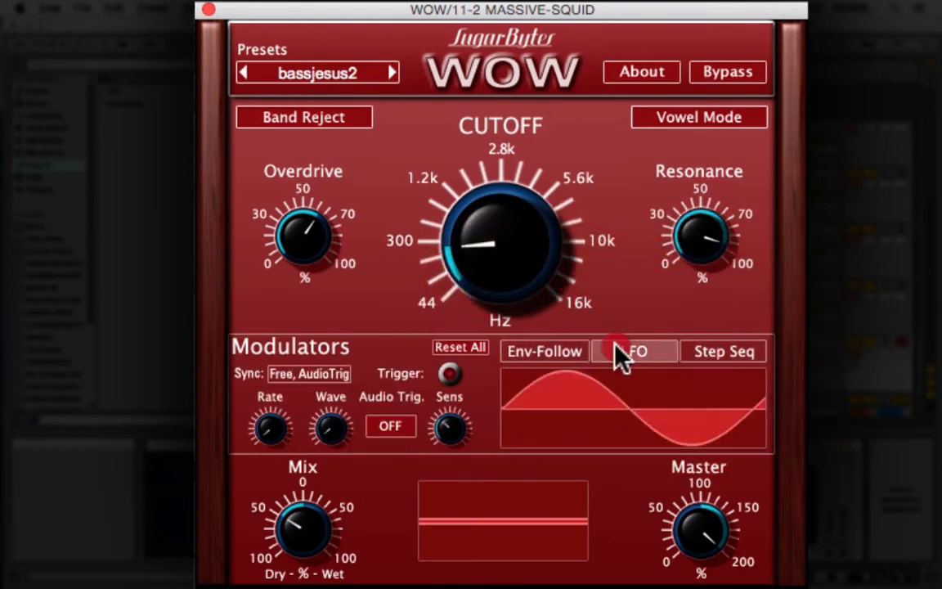
Step: Inspect the modulation mixers of WOW's Cutoff, Overdrive and Resonance knobs, dismissing each one unchanged
right_click(538, 249)
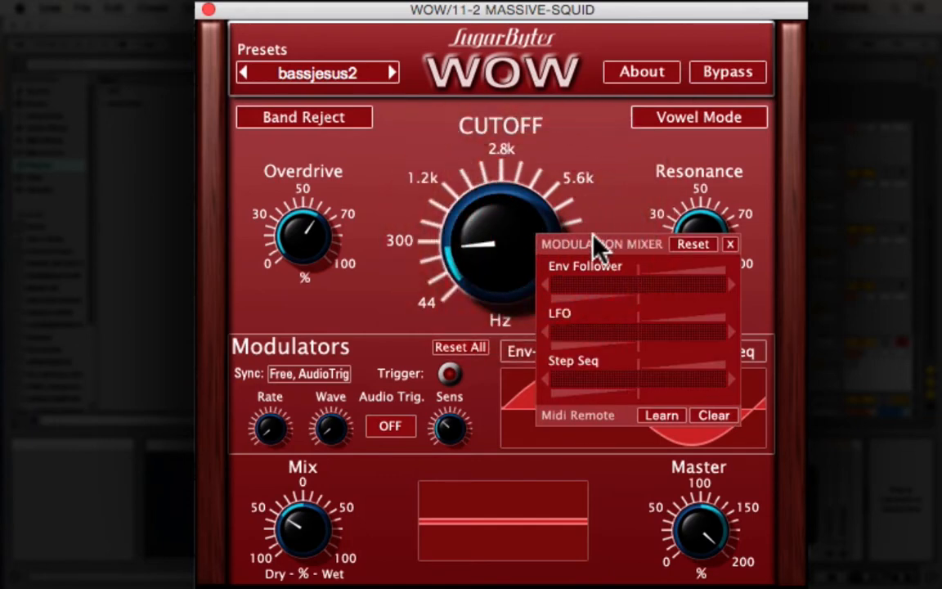
left_click(637, 204)
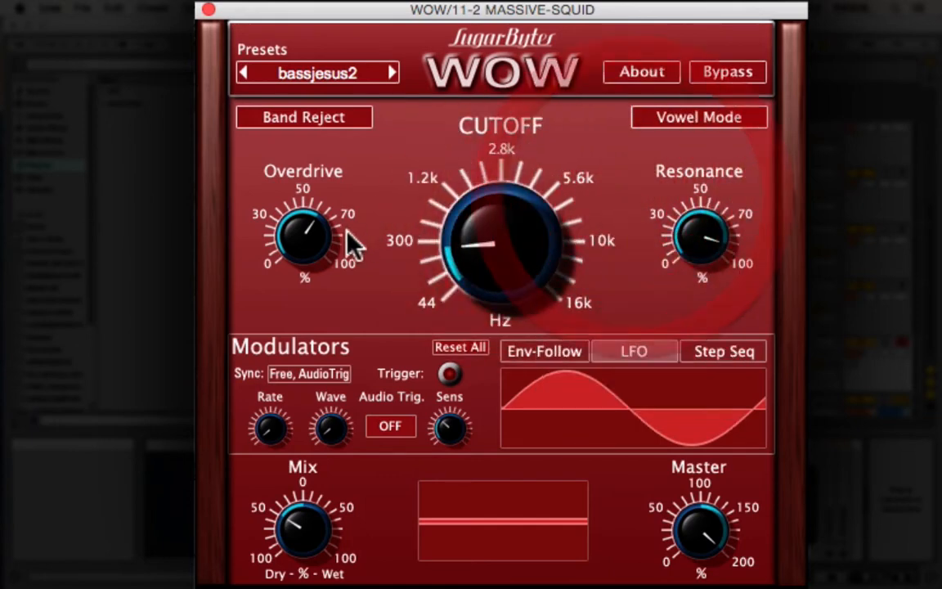
right_click(300, 238)
left_click(678, 235)
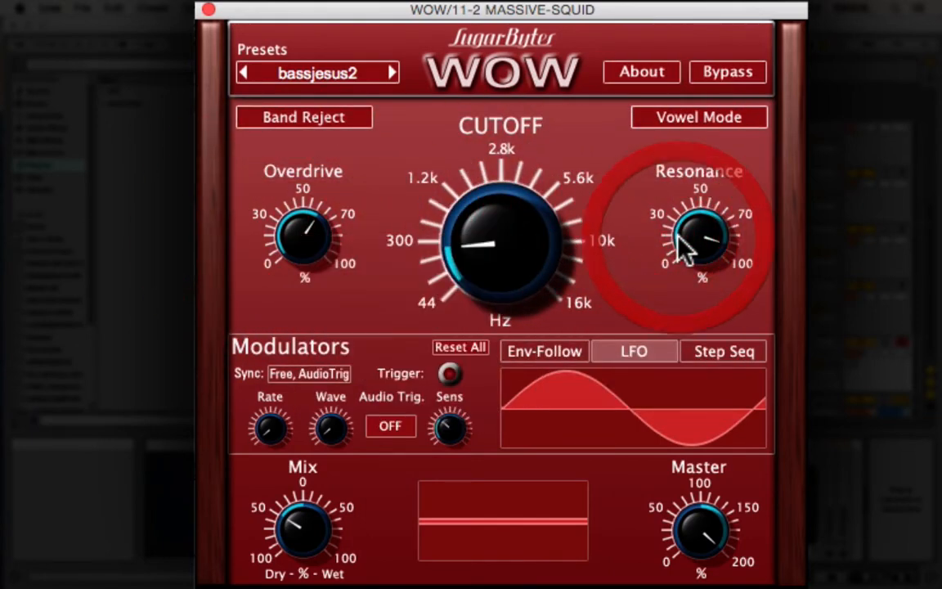
right_click(677, 236)
left_click(592, 176)
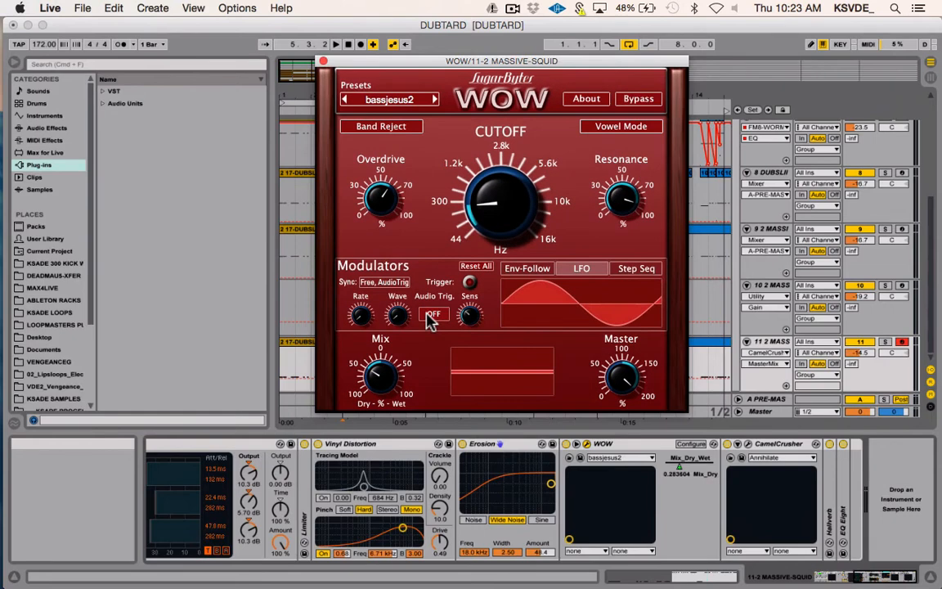
Step: Solo the MASSIVE-SQUID track and play it with WOW bypassed and reactivated to compare the sound
left_click(577, 448)
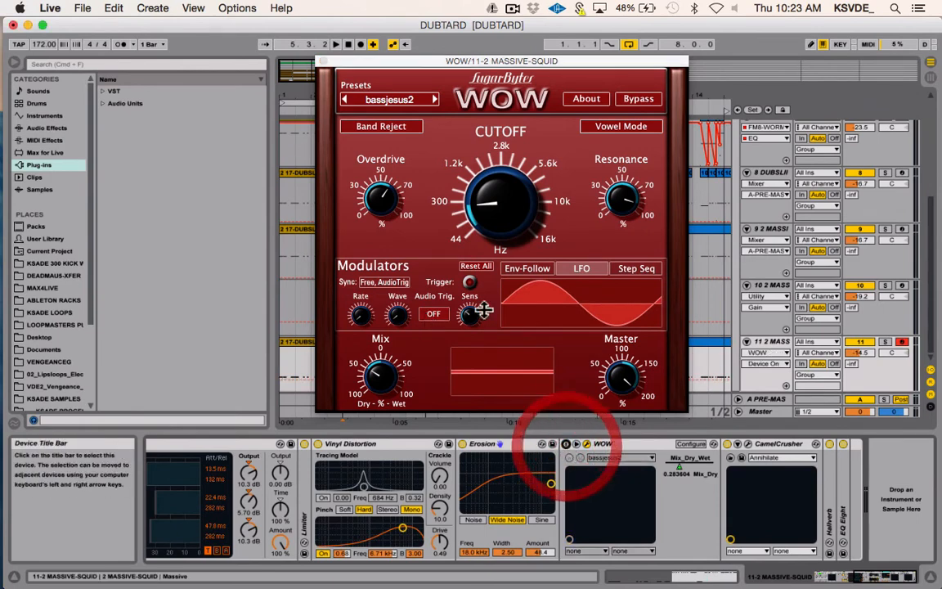
left_click(884, 342)
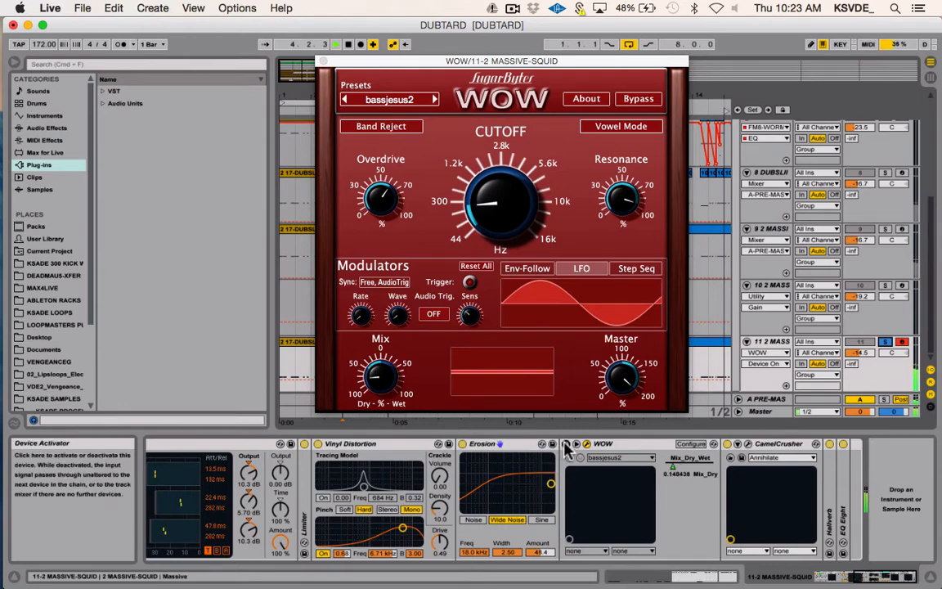
left_click(566, 445)
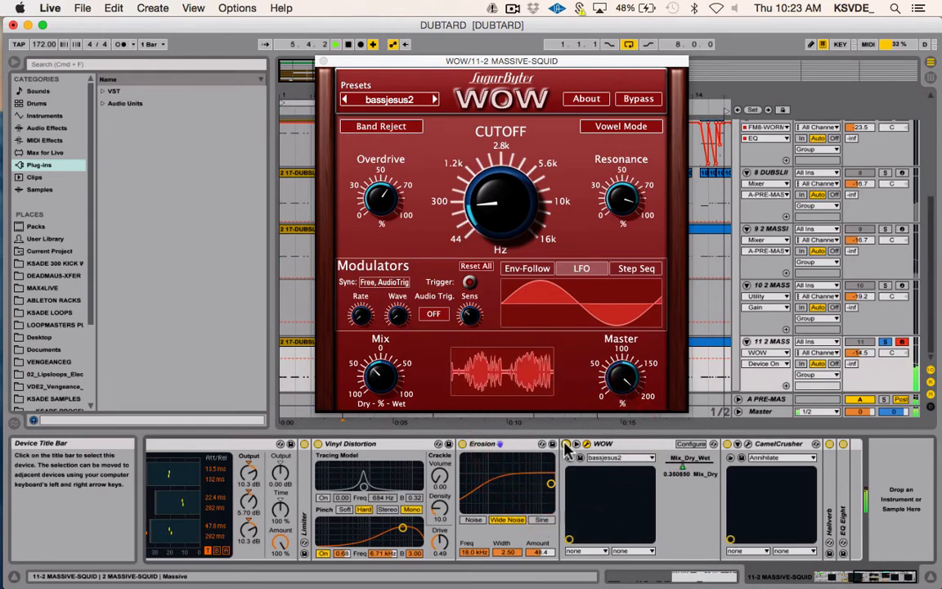
key("space")
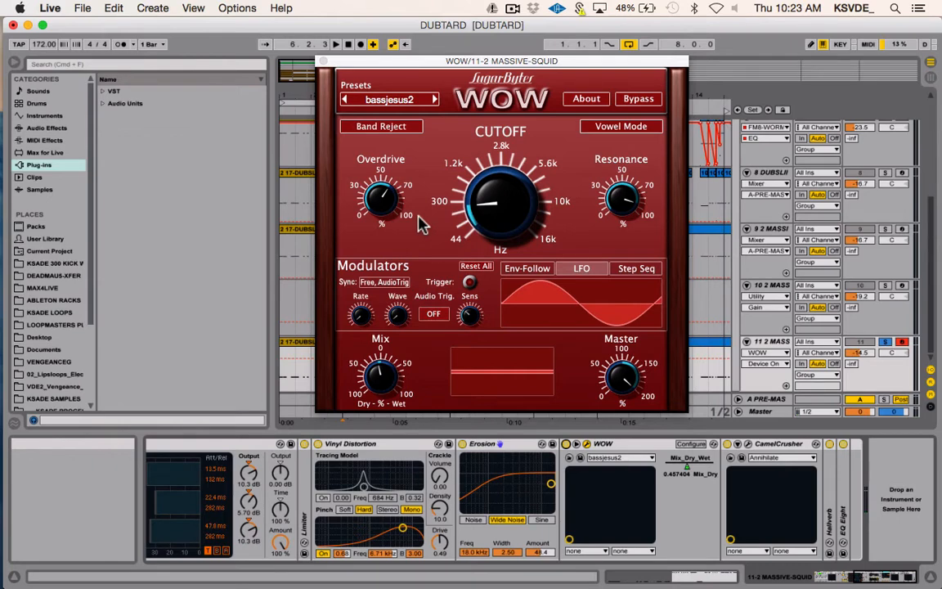
Step: Close the WOW plug-in window and fold the WOW and Erosion devices
left_click(324, 62)
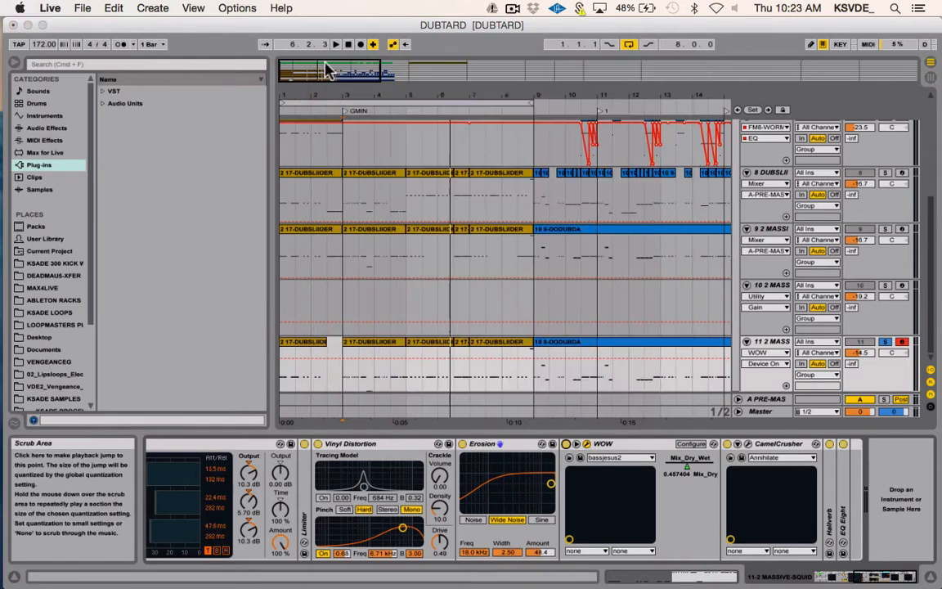
double_click(620, 443)
double_click(507, 444)
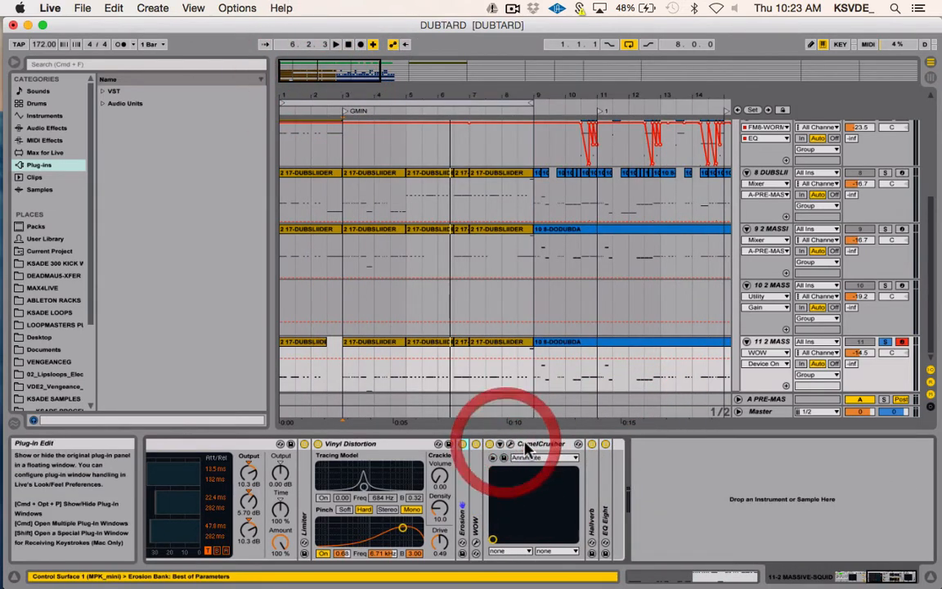
Step: Fold the CamelCrusher device and examine Vinyl Distortion's Pinch settings
double_click(540, 444)
left_click(353, 444)
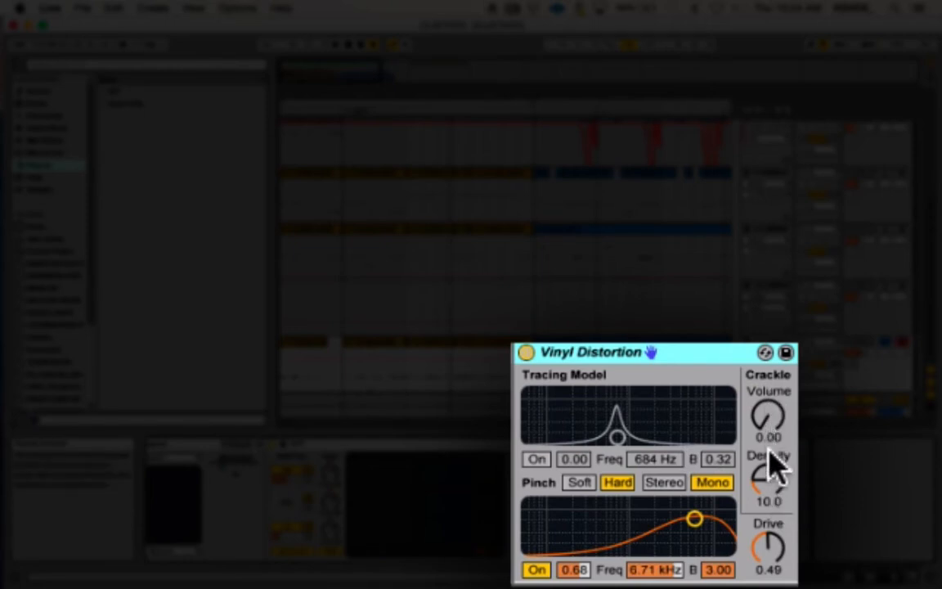
left_click(723, 571)
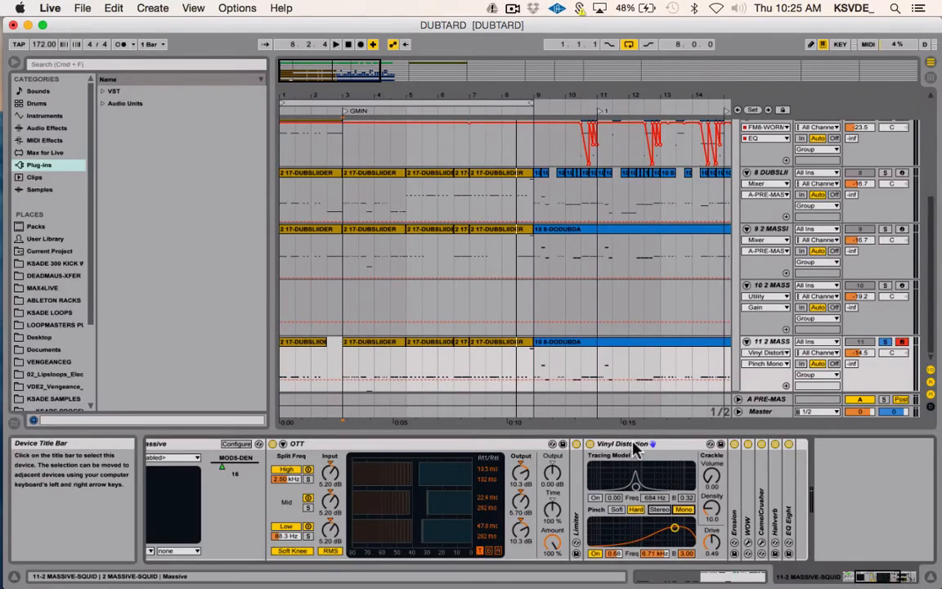
Step: Fold Vinyl Distortion, unfold the Limiter to examine its settings, and fold it again
double_click(634, 444)
double_click(577, 500)
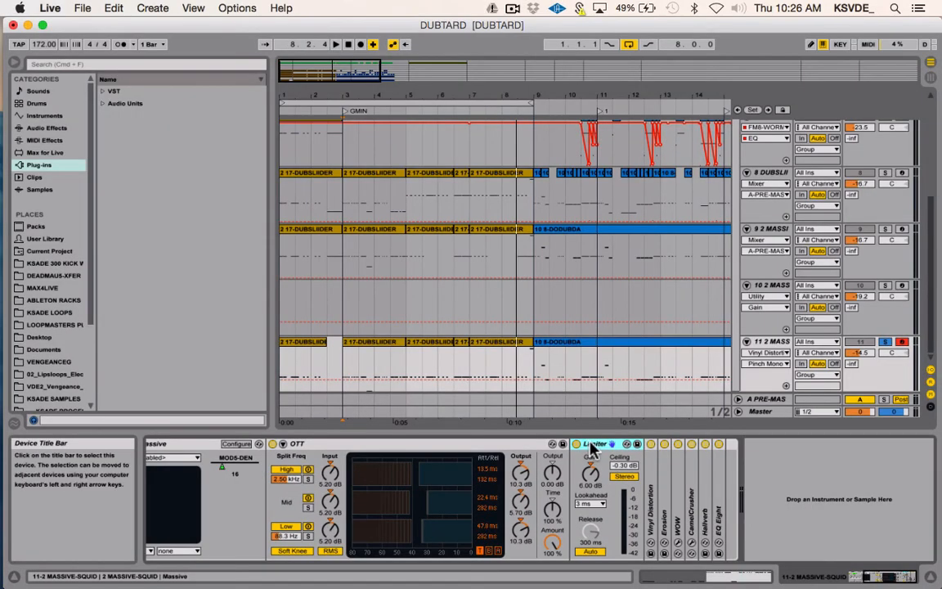
double_click(589, 444)
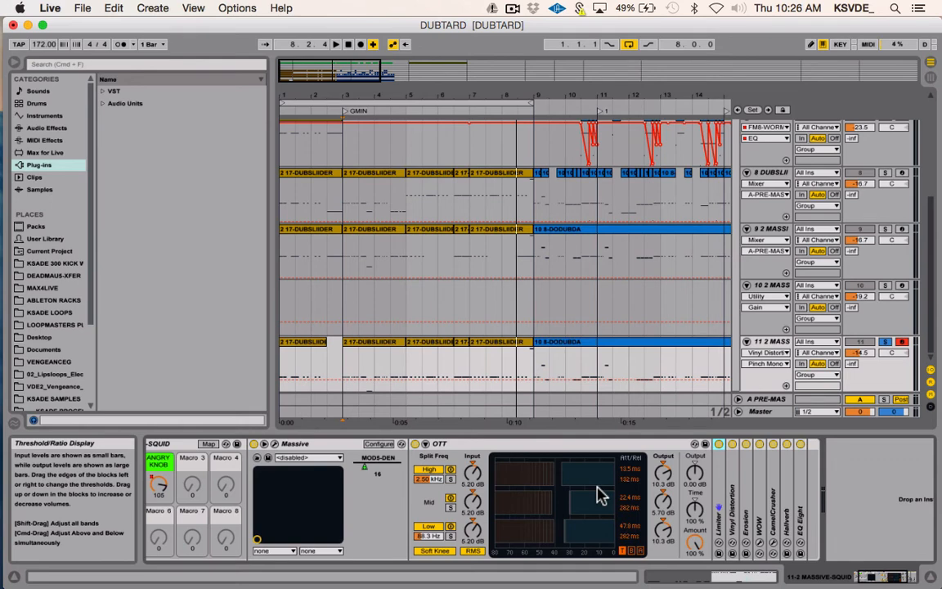
Step: Select the OTT device and locate its OTT preset among the Multiband Dynamics audio effect presets
left_click(477, 444)
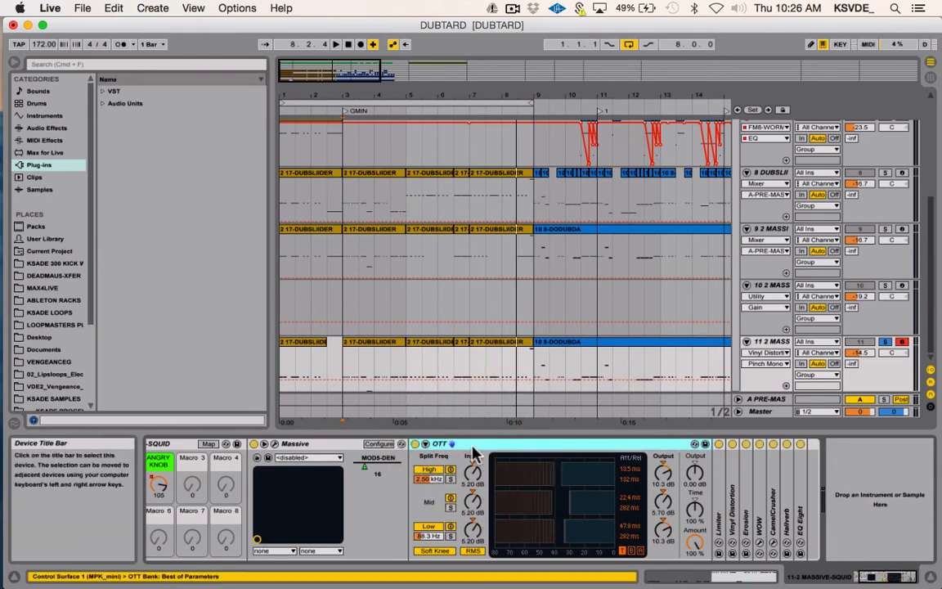
left_click(61, 128)
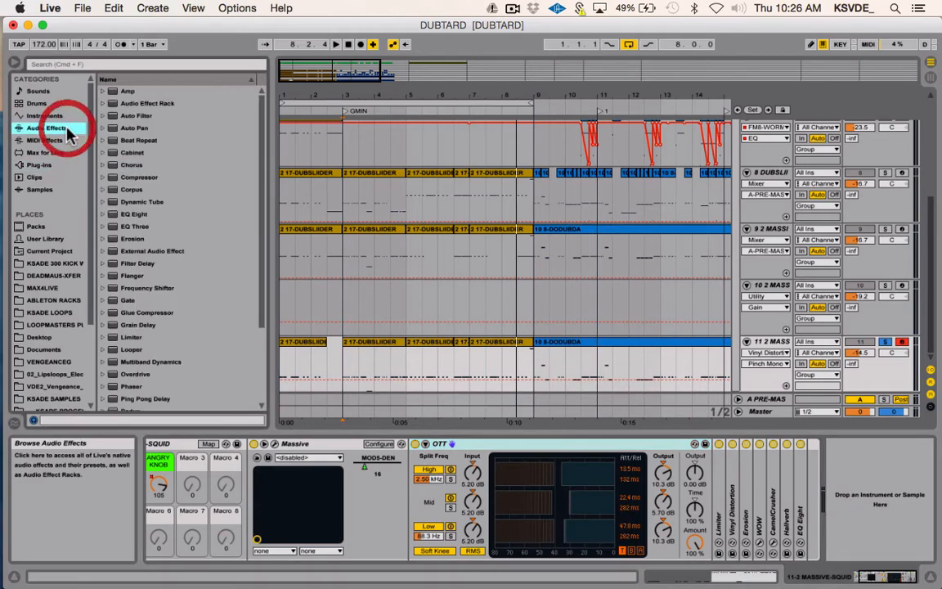
left_click(102, 177)
scroll(152, 347, "down", 5)
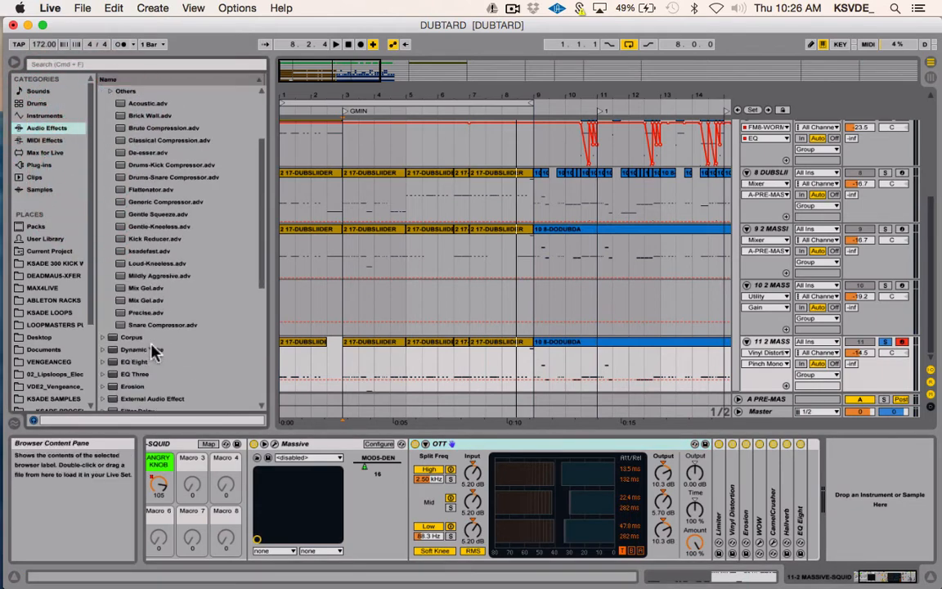
scroll(157, 306, "up", 2)
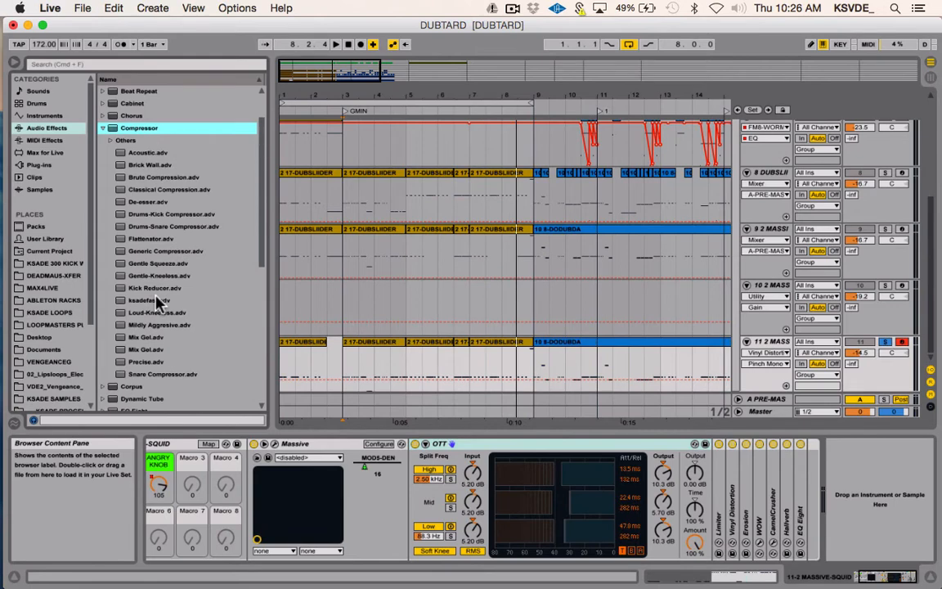
scroll(158, 302, "down", 2)
left_click(104, 101)
scroll(134, 306, "down", 2)
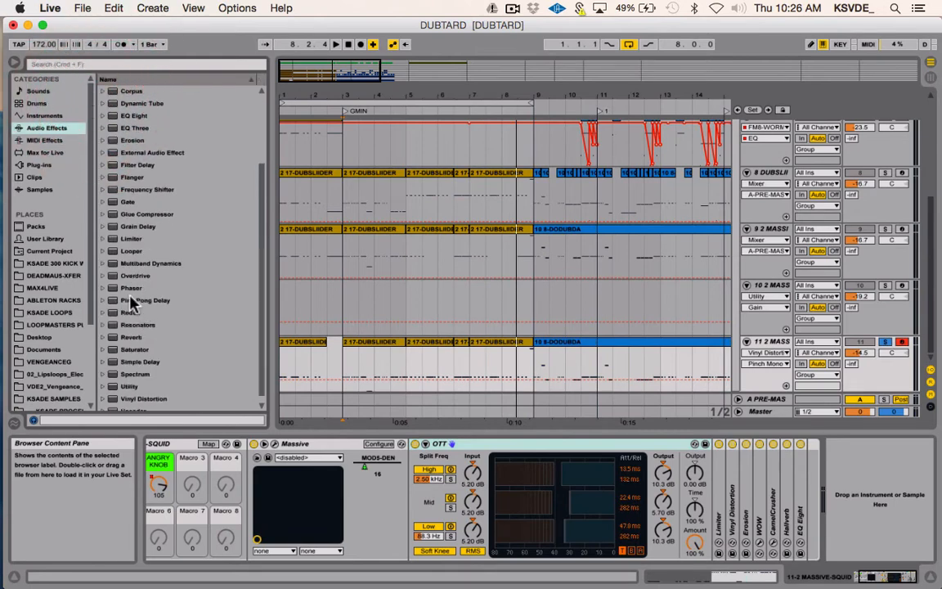
left_click(102, 263)
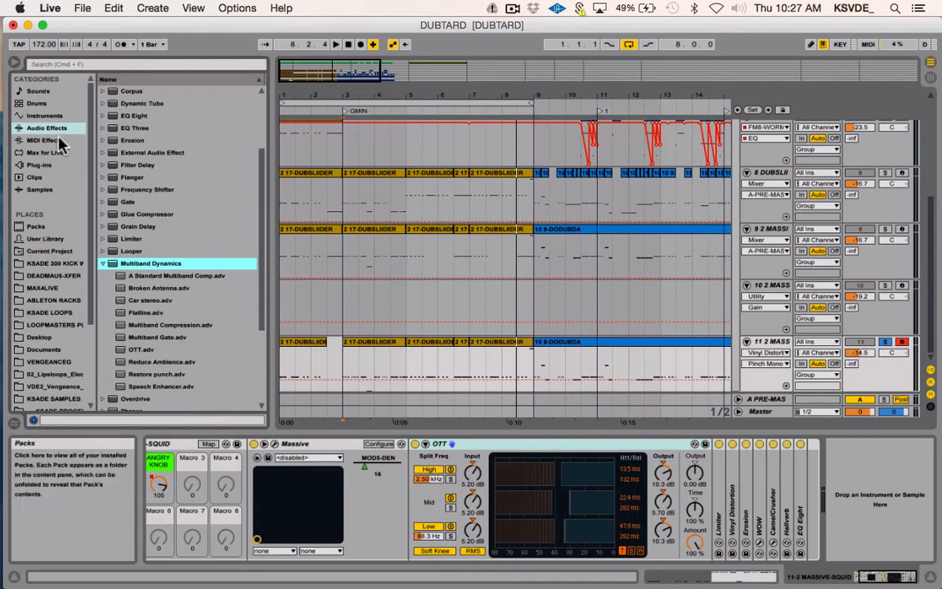
Step: Find OTT among the xfer VST plug-ins and add it at the end of the MASSIVE-SQUID chain
left_click(37, 164)
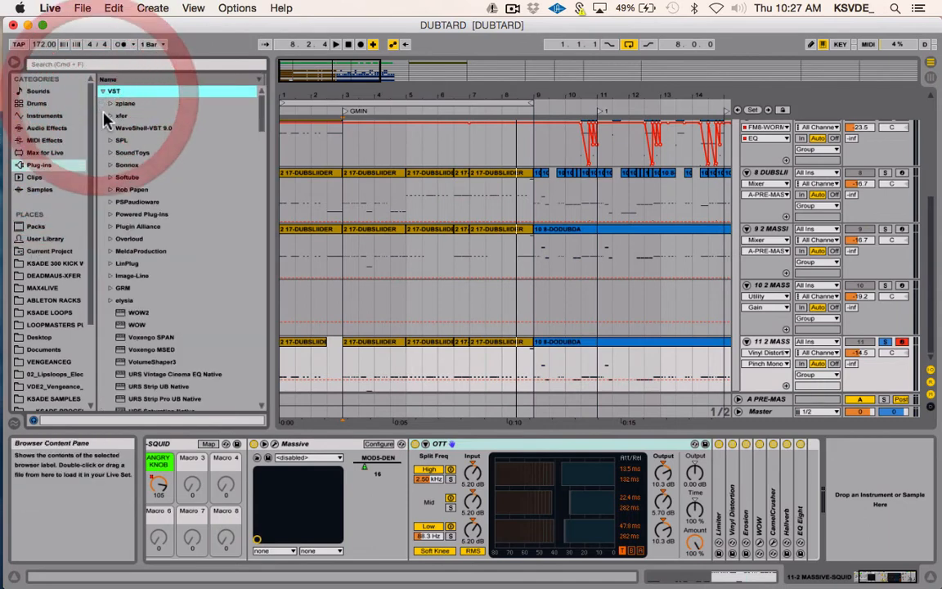
left_click(115, 115)
left_click(108, 117)
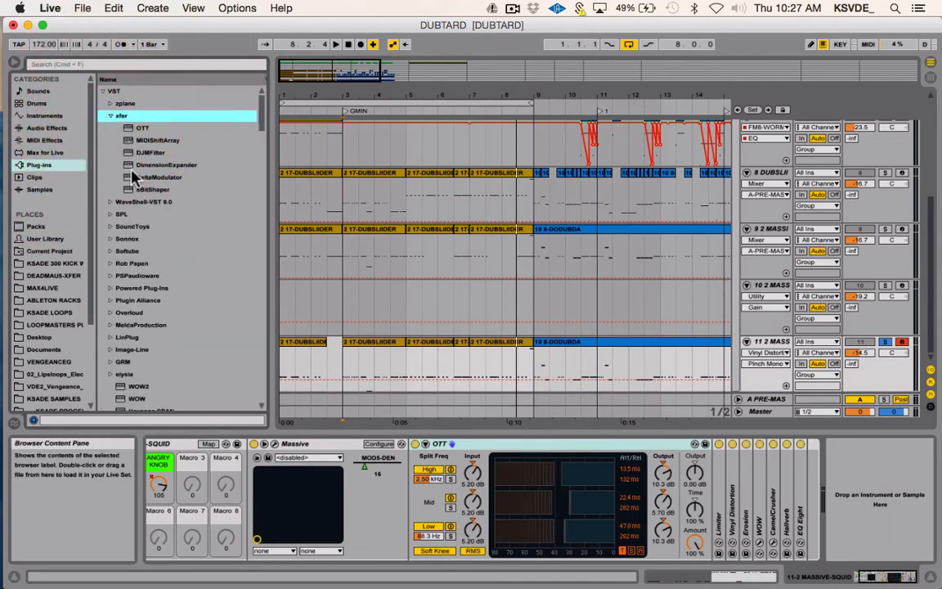
left_click_drag(139, 128, 886, 477)
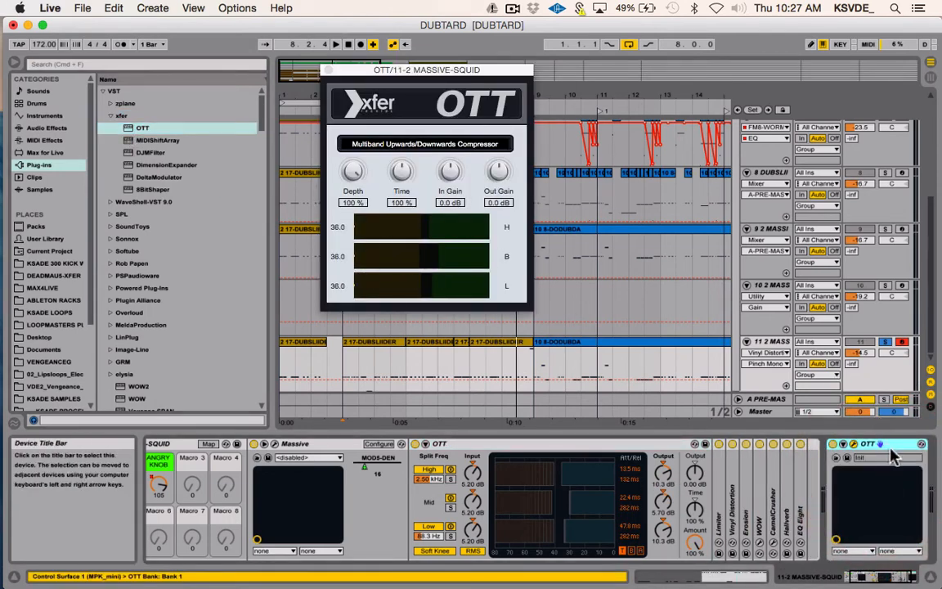
Step: Select Live's own OTT device for comparison, close the xfer OTT window and delete that plug-in from the chain
left_click(470, 443)
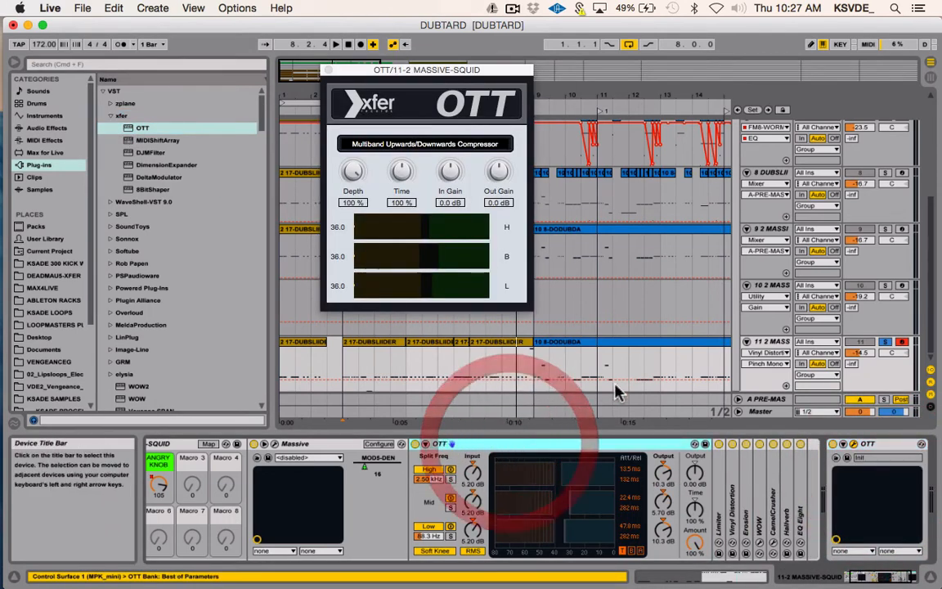
left_click(328, 70)
left_click(865, 442)
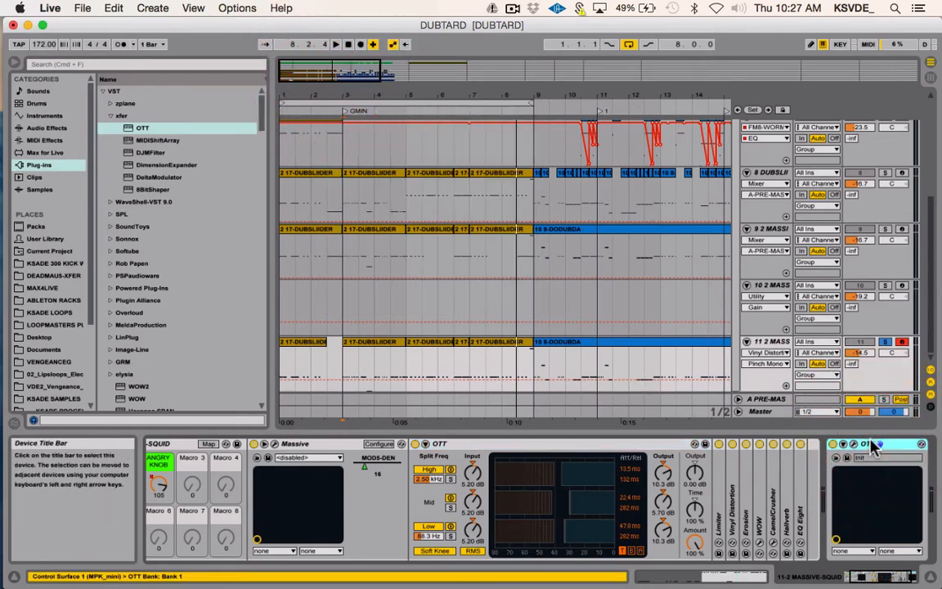
key("Delete")
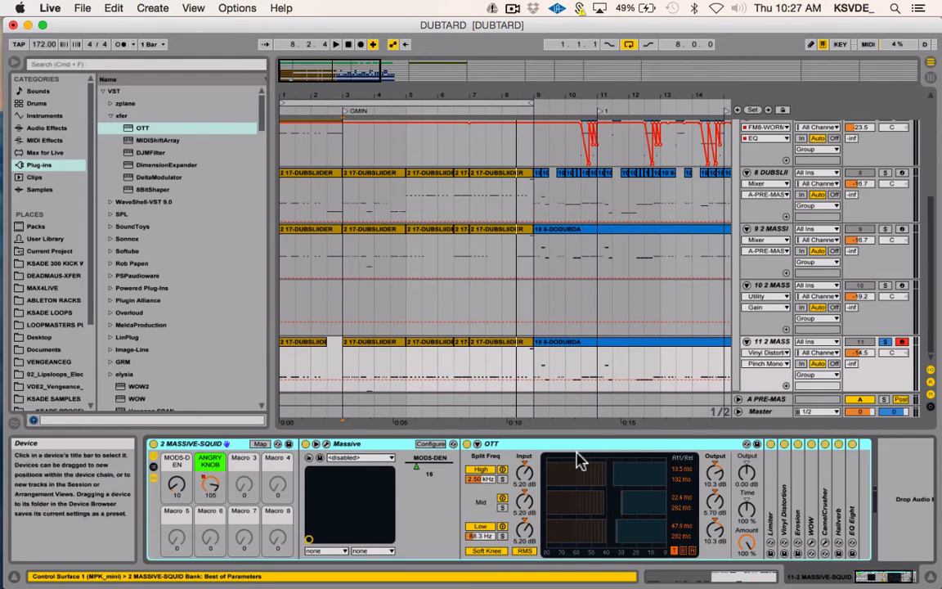
Step: Fold the OTT device, open the Massive synth's window and save its sound as GO HAM
double_click(541, 443)
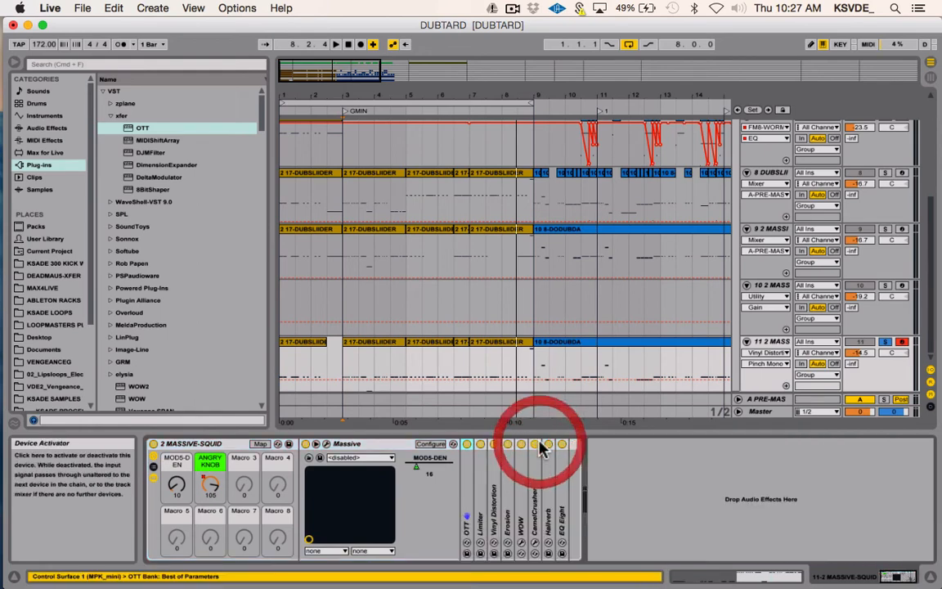
left_click(326, 444)
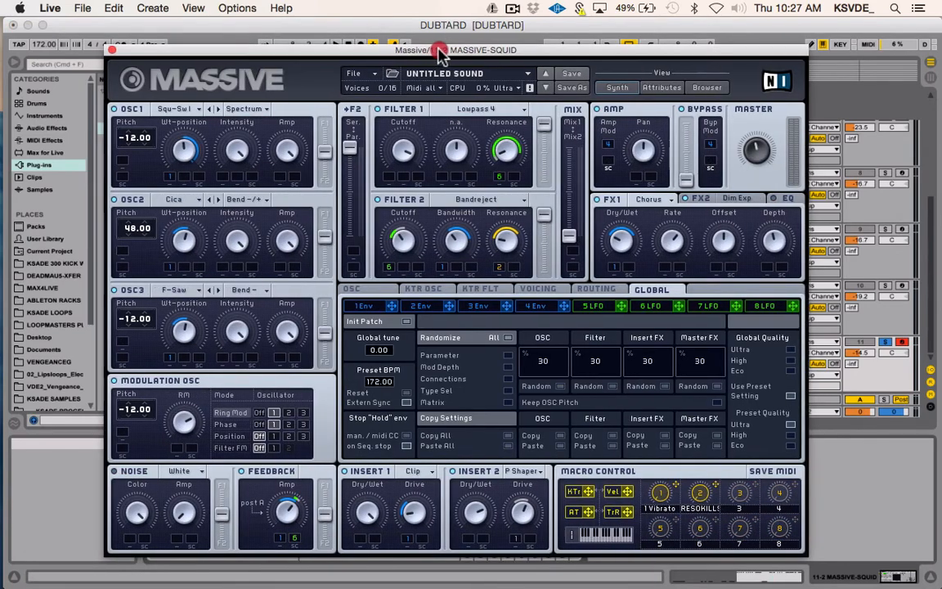
left_click_drag(438, 55, 452, 55)
left_click(579, 87)
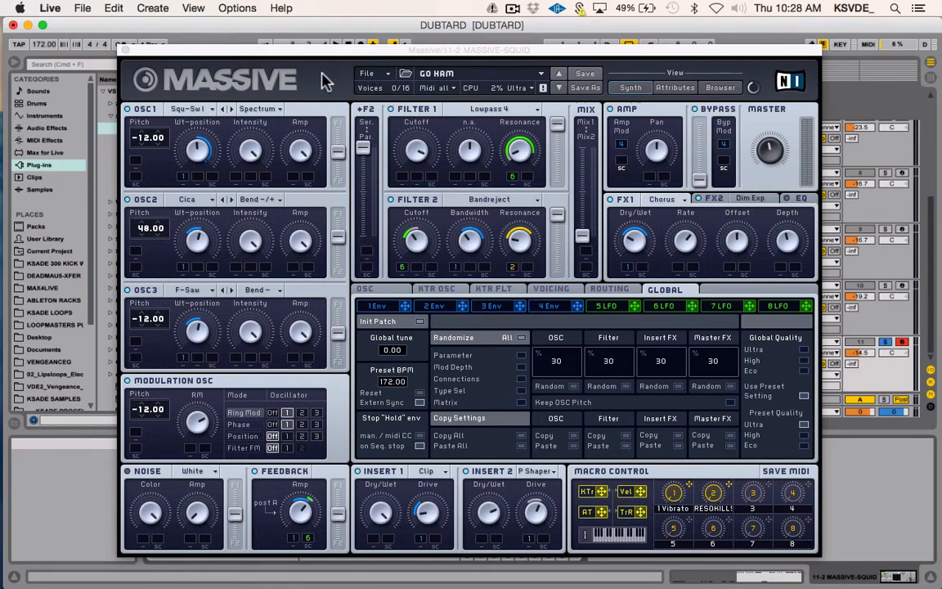
left_click(366, 74)
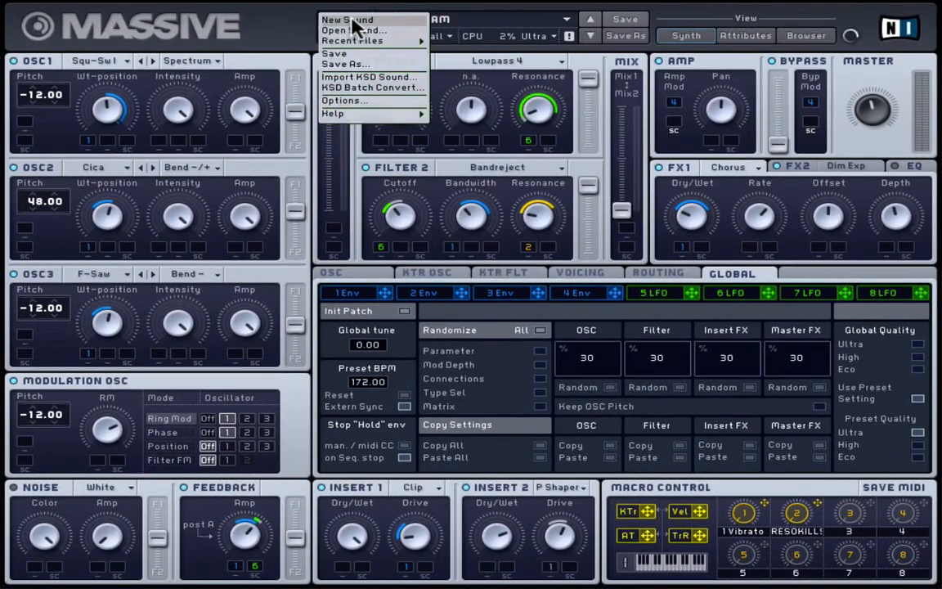
left_click(231, 31)
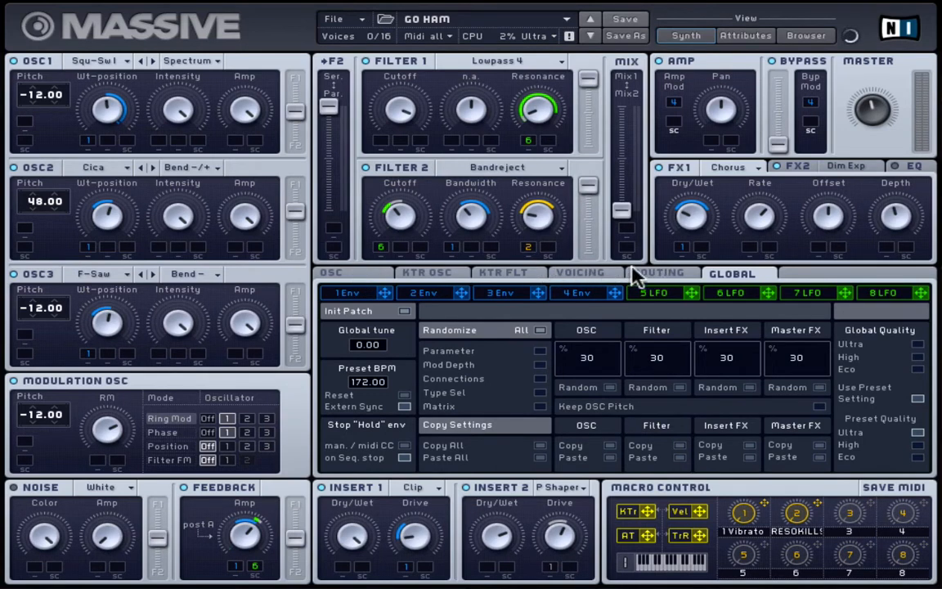
Step: Review Massive's Routing and Voicing pages, and turn off Restart via Gate for the oscillator phases
left_click(685, 275)
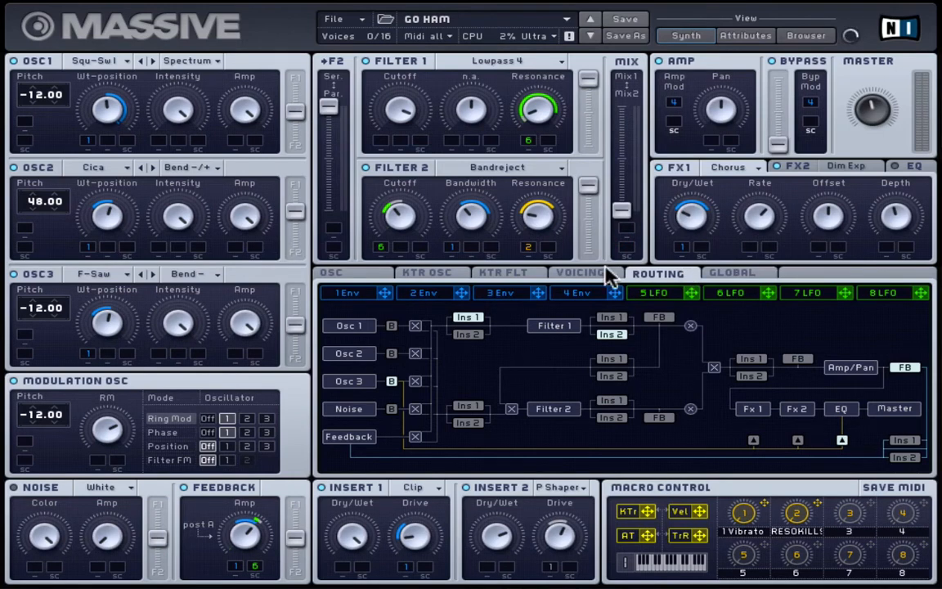
left_click(619, 341)
left_click(594, 272)
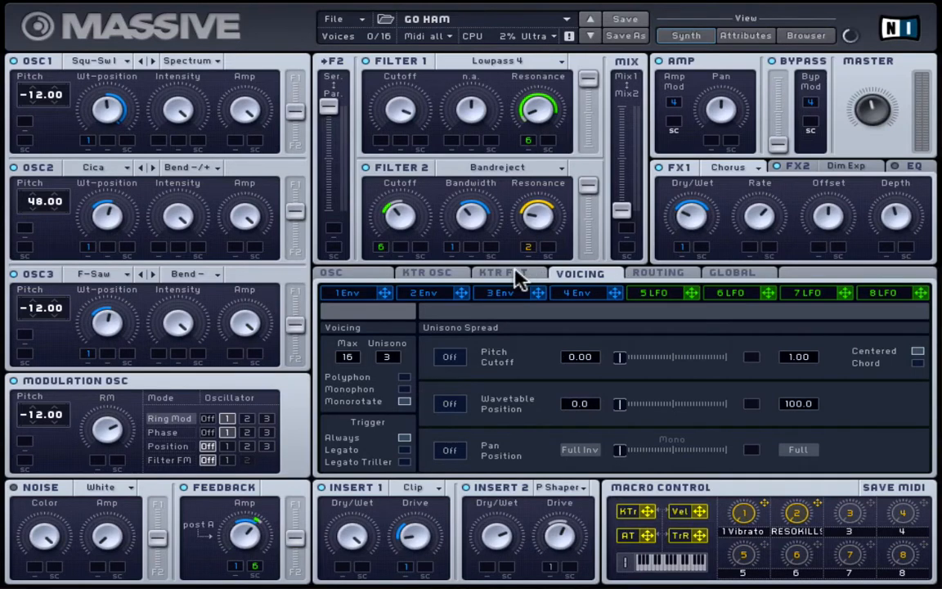
left_click(356, 275)
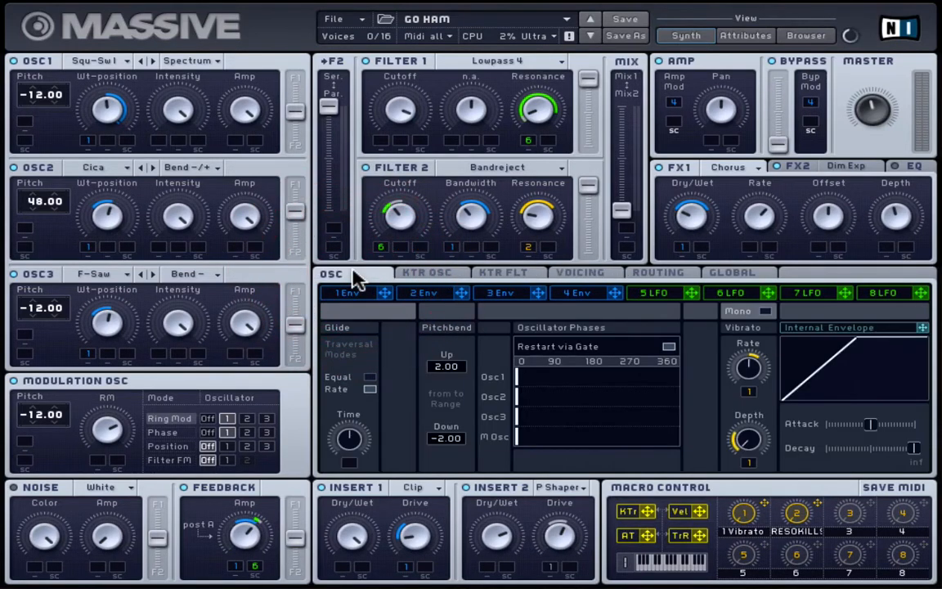
left_click(669, 348)
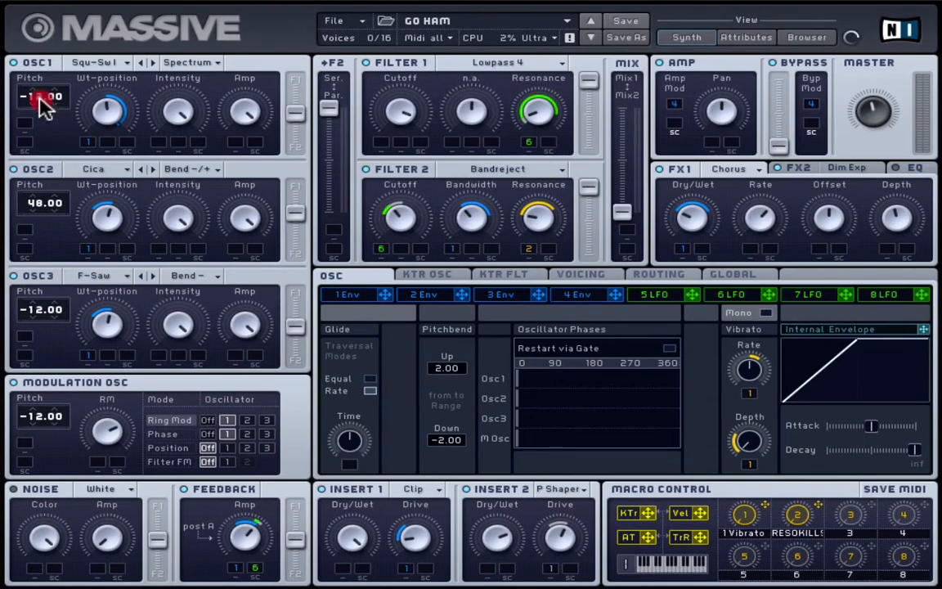
Step: Check OSC1's pitch and open envelope 1, which modulates its wavetable position
mouse_move(38, 92)
left_mouse_down()
mouse_move(43, 105)
mouse_move(39, 82)
mouse_move(39, 92)
left_mouse_up()
left_click(370, 298)
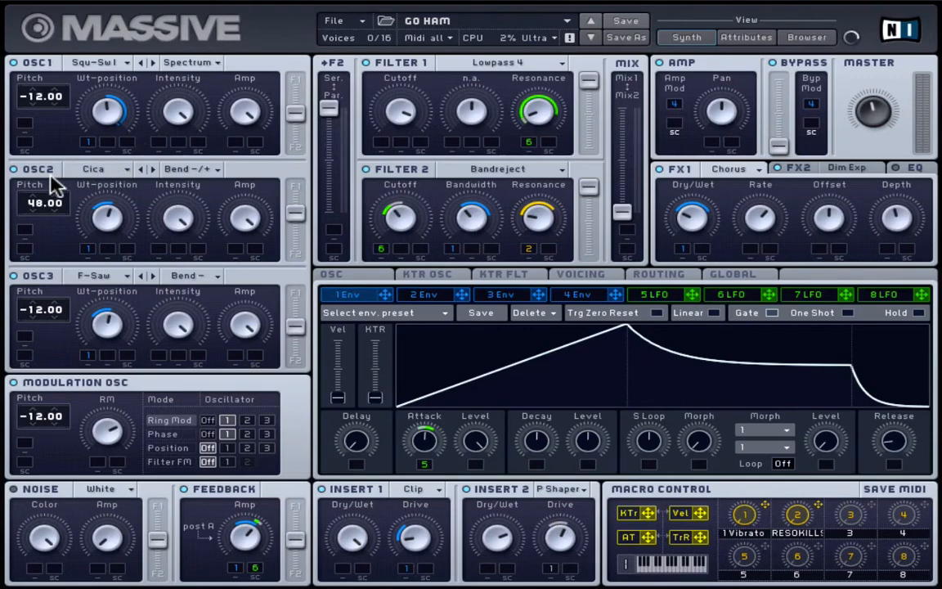
Step: Inspect OSC2's Cicada wavetable in the wavetable list, keep it, and check the oscillator's F1/F2 routing fader
left_click(93, 170)
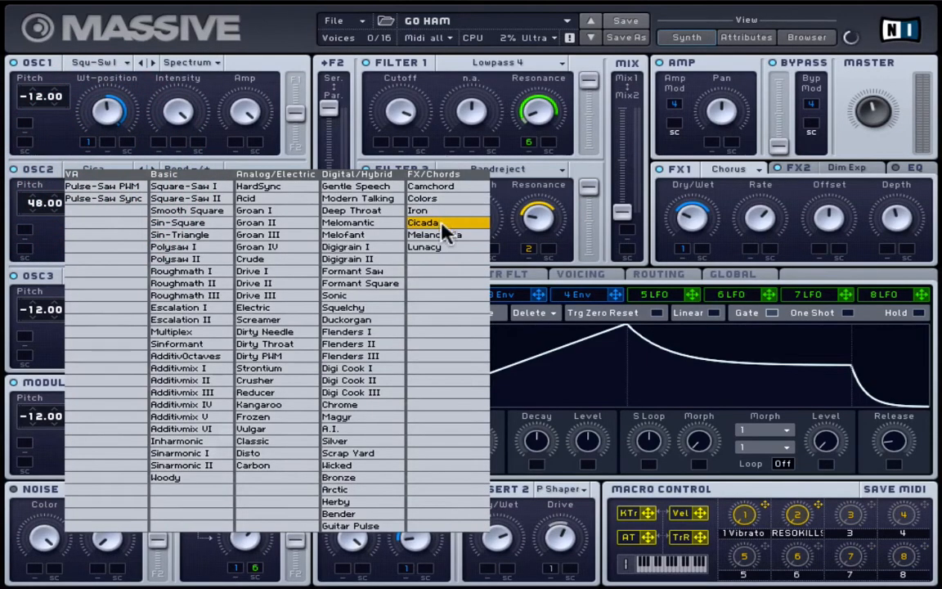
left_click(49, 169)
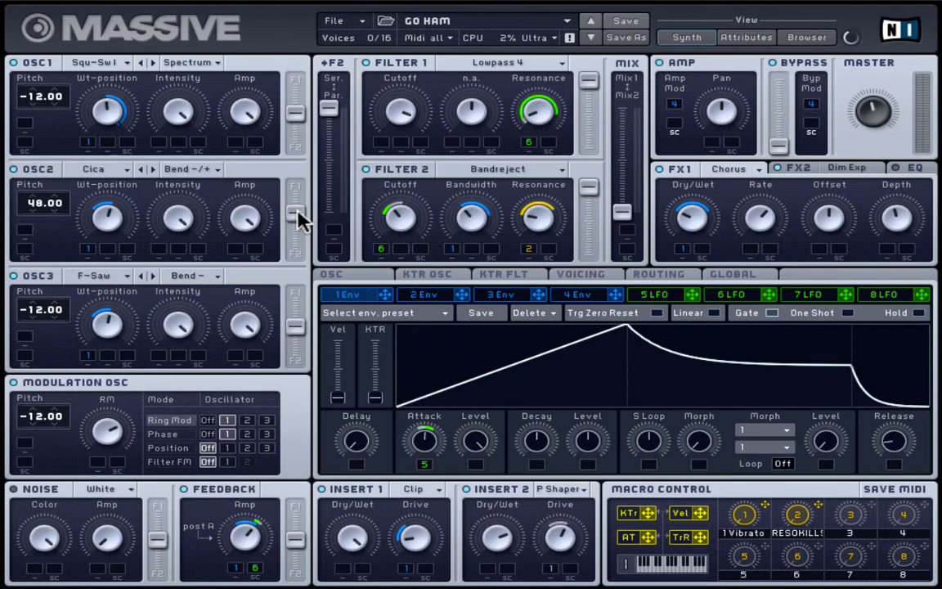
mouse_move(298, 211)
left_mouse_down()
mouse_move(298, 221)
mouse_move(297, 211)
left_mouse_up()
Step: Inspect OSC3's Formant Saw wavetable, Bend - mode and wavetable position, keeping the selected wavetable and mode
left_click(94, 276)
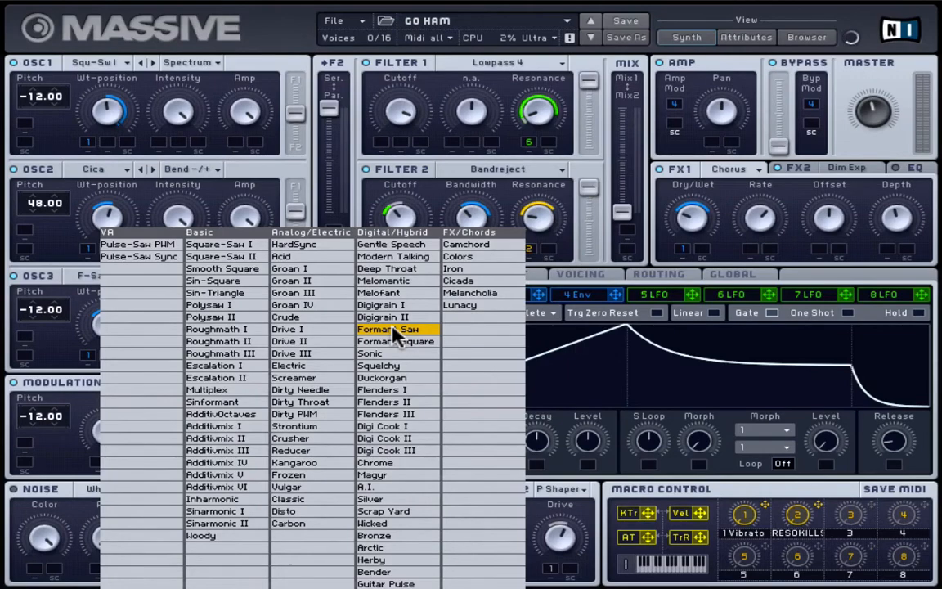
left_click(47, 240)
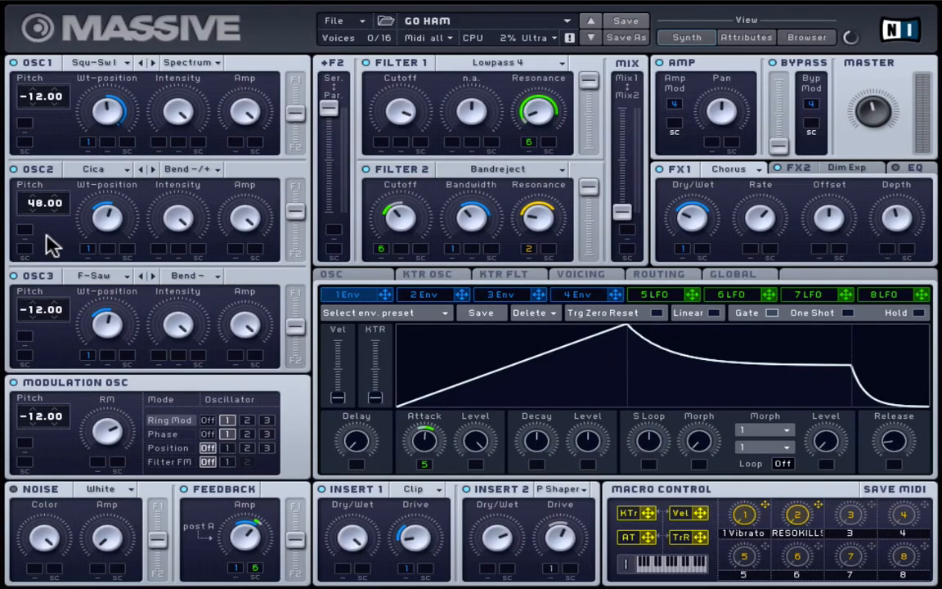
left_click(182, 276)
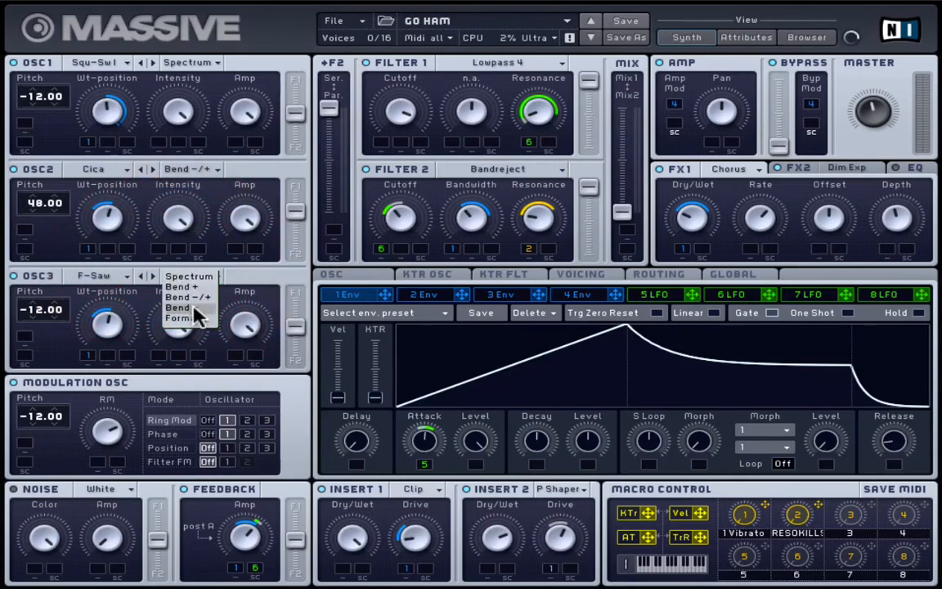
left_click(243, 284)
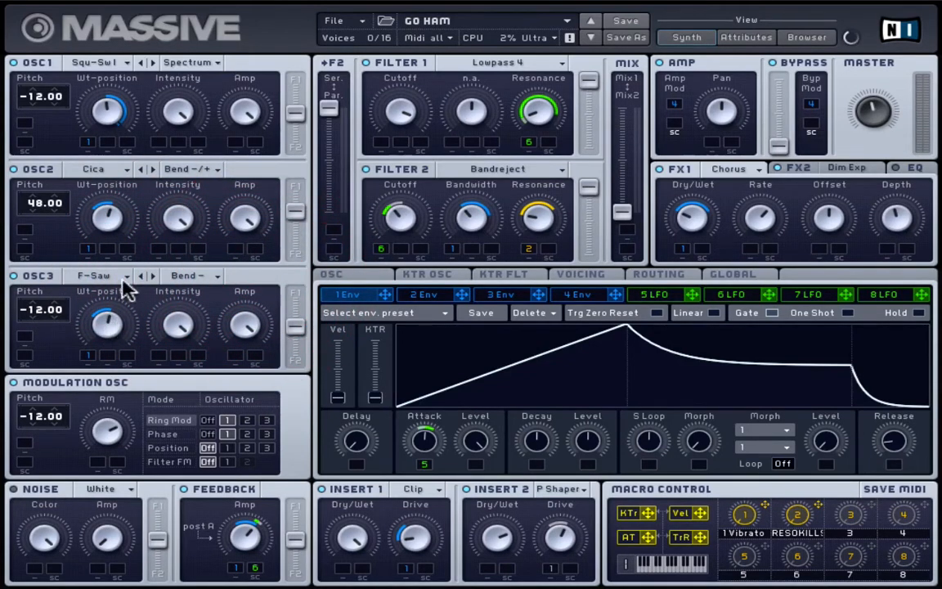
left_click_drag(119, 321, 99, 323)
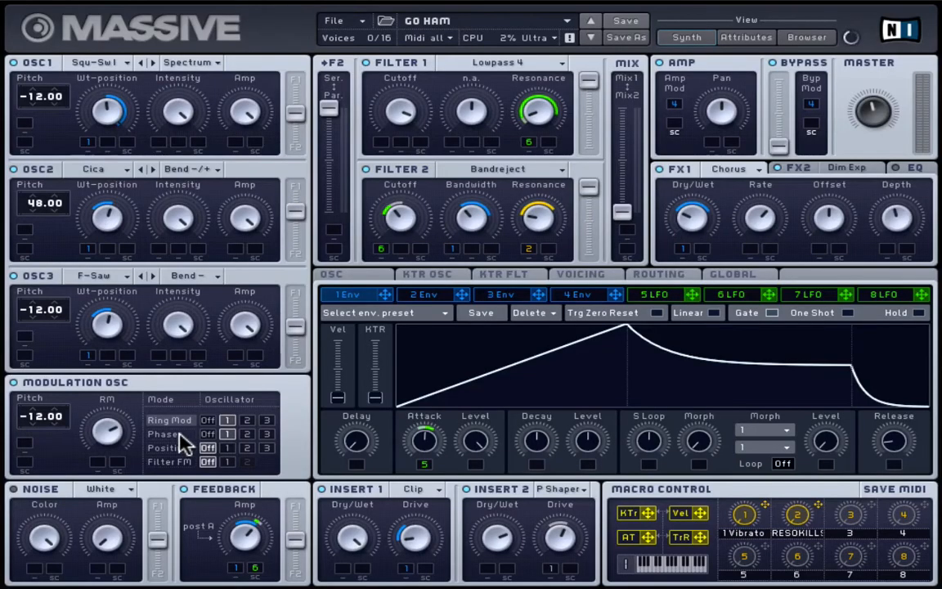
Step: Show the modulation oscillator's Phase amount, check its modulation slot and open LFO 5
left_click(178, 434)
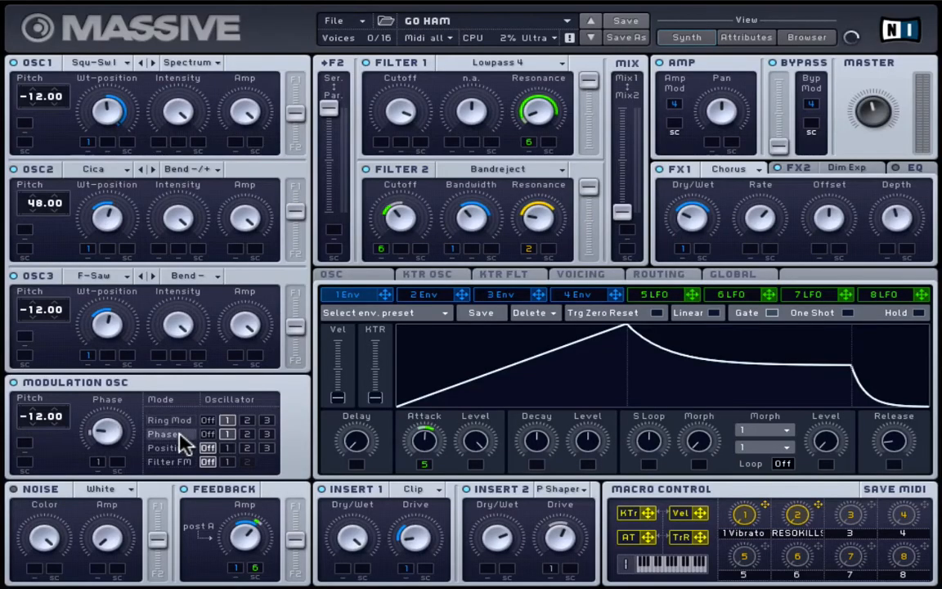
right_click(99, 462)
left_click(658, 297)
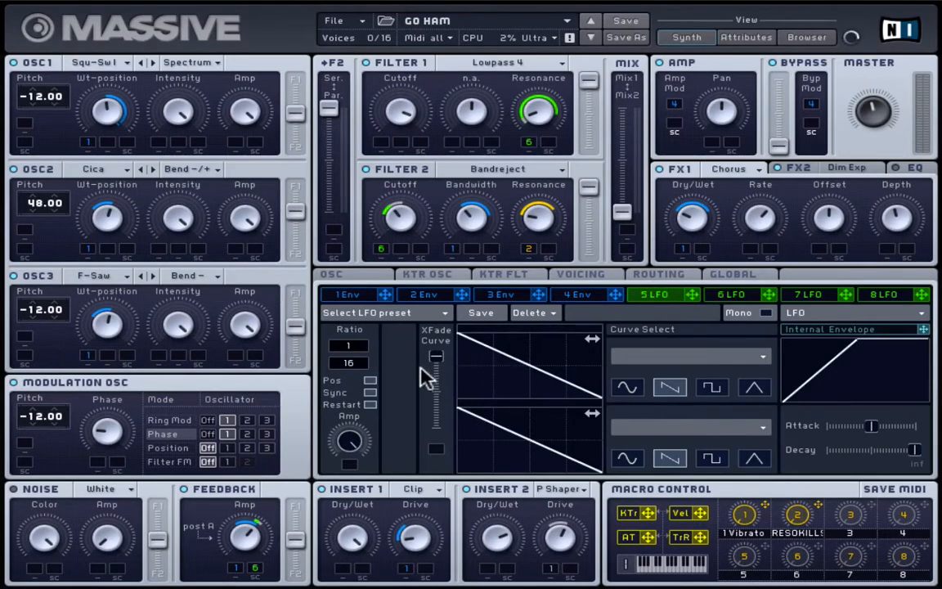
Step: Try LFO 5 with the crossfade fully down and a sine as its first curve
left_click_drag(436, 357, 436, 428)
left_click(627, 388)
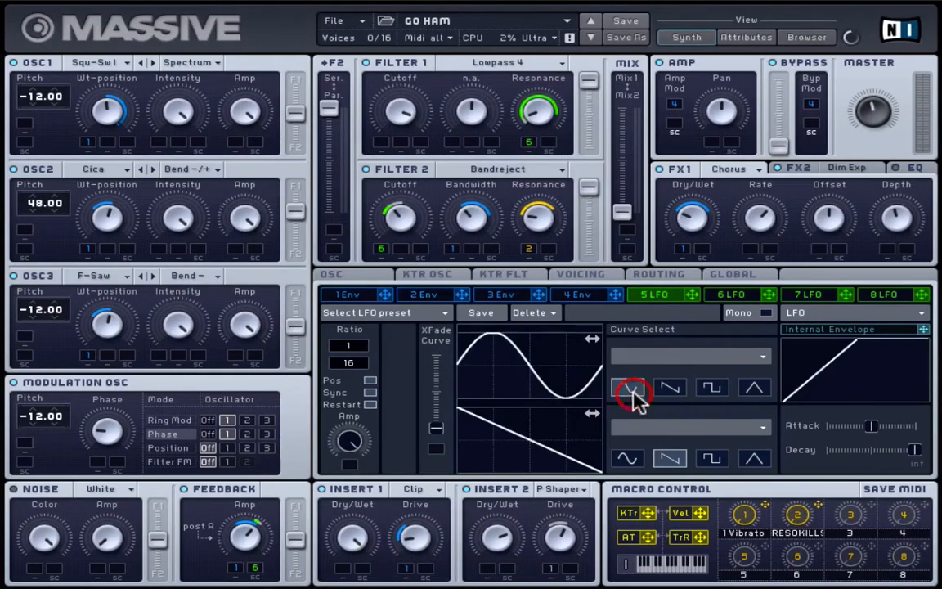
left_click_drag(436, 428, 458, 8)
left_click(669, 388)
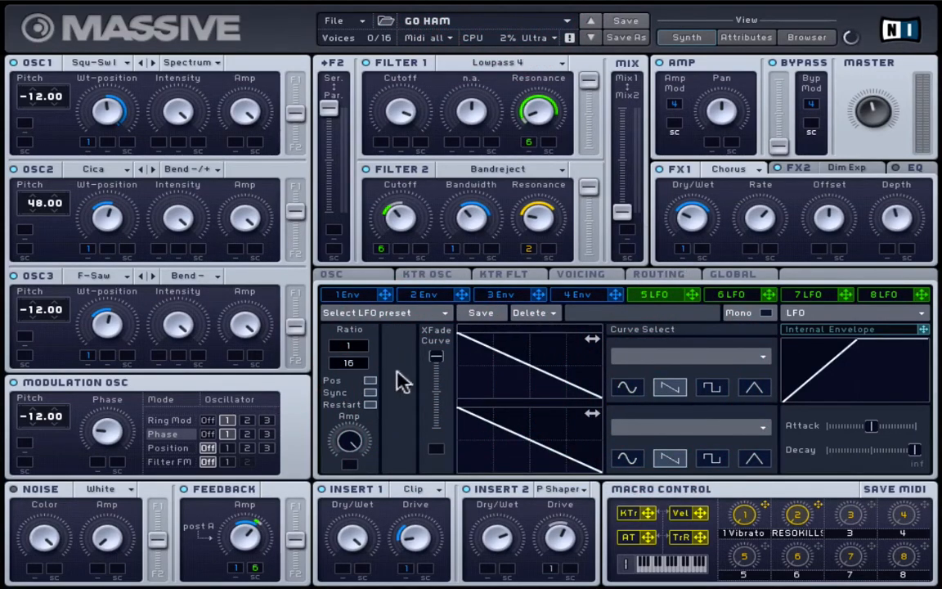
Step: Set LFO 5's crossfade fully down with a sine as its first curve, and open LFO 6
left_click_drag(445, 364, 471, 569)
left_click(627, 388)
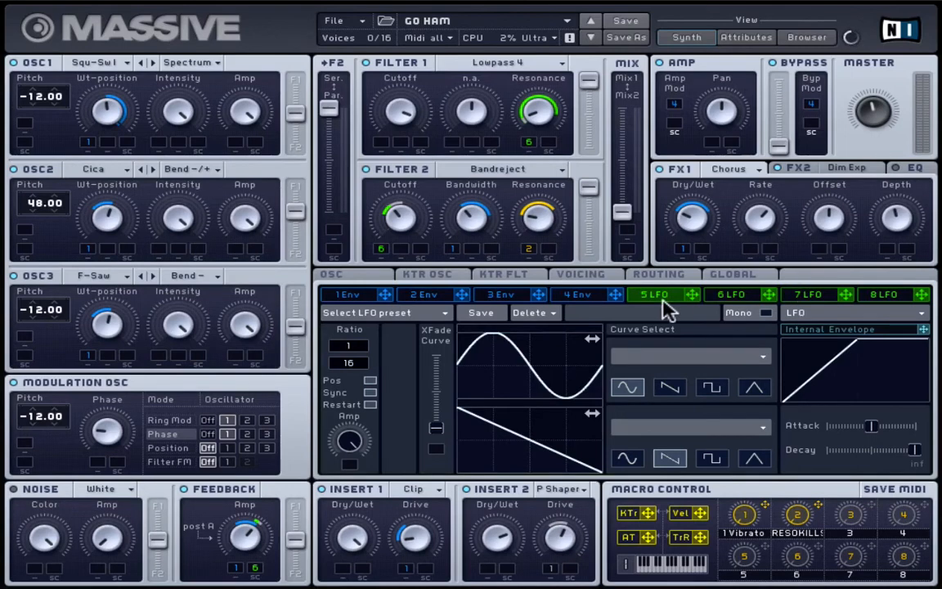
left_click(732, 298)
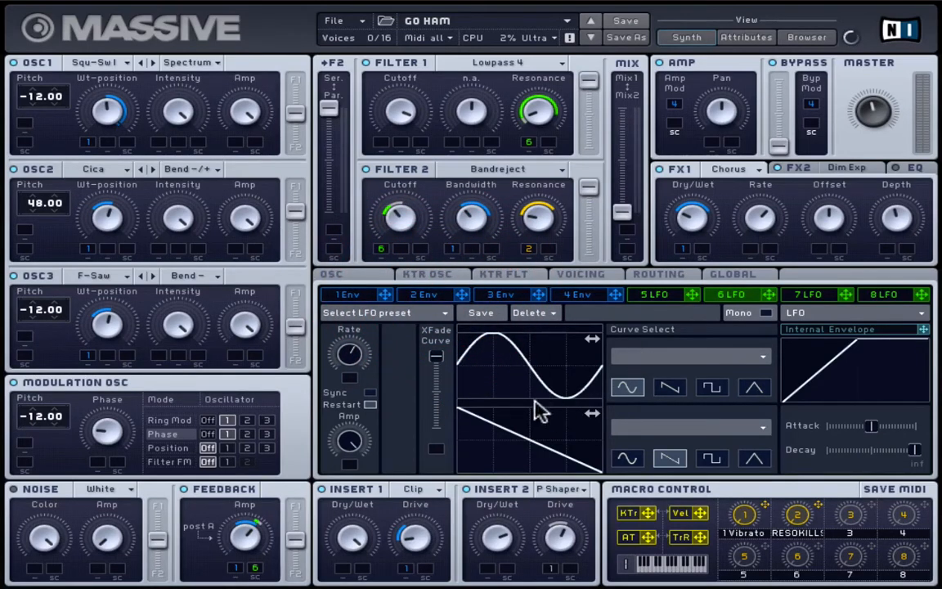
Step: Open envelope 4, try short and long Attack times, and leave the Attack at its shortest
left_click(588, 296)
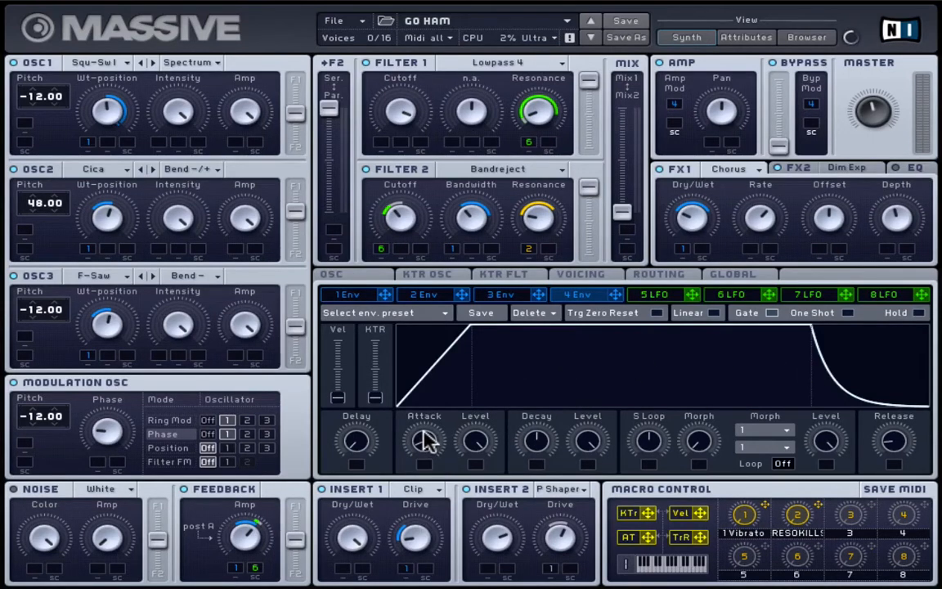
left_click_drag(425, 442, 426, 474)
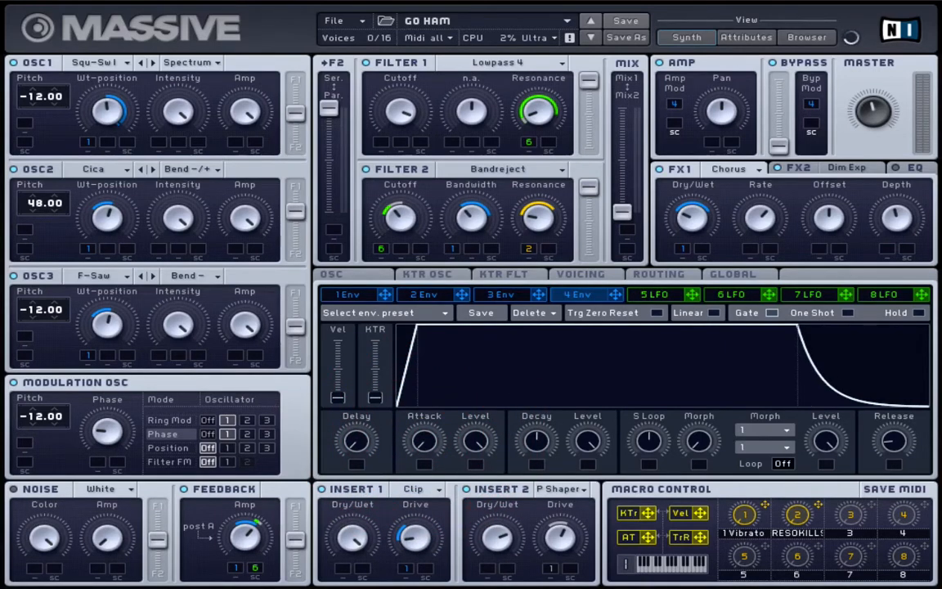
left_click_drag(424, 442, 425, 360)
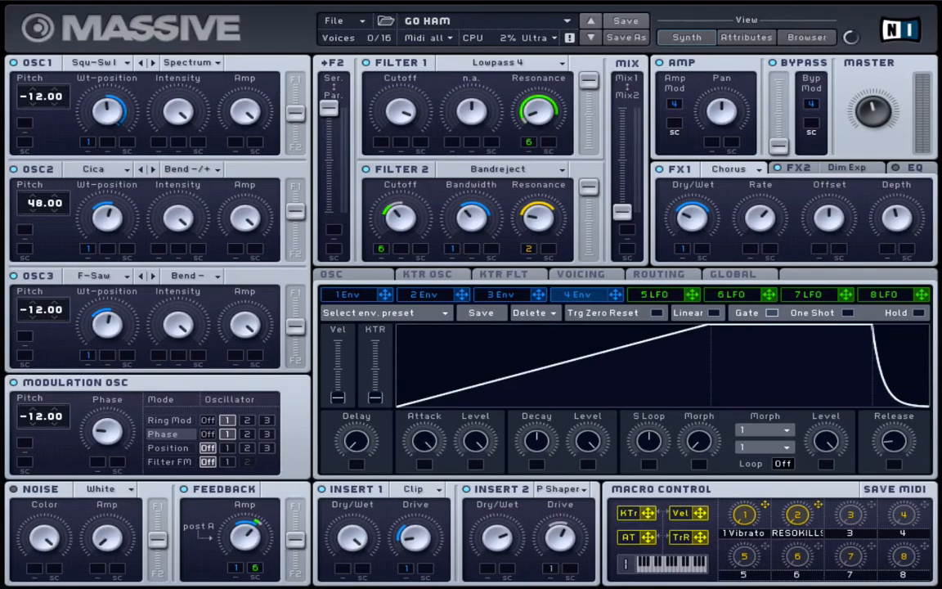
left_click_drag(424, 441, 424, 490)
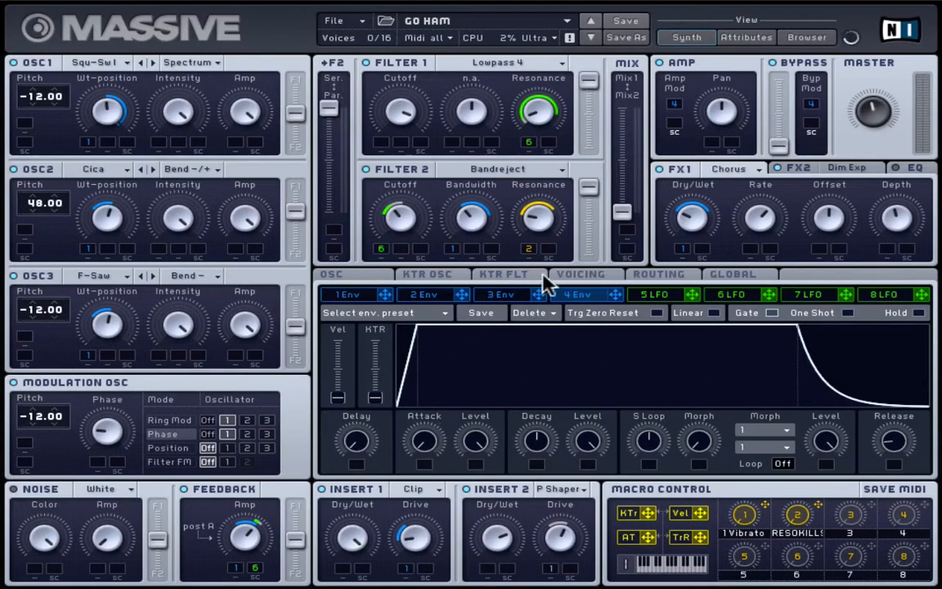
Step: Check the curves of envelopes 3, 2 and 1, and return to LFO 6
left_click(503, 301)
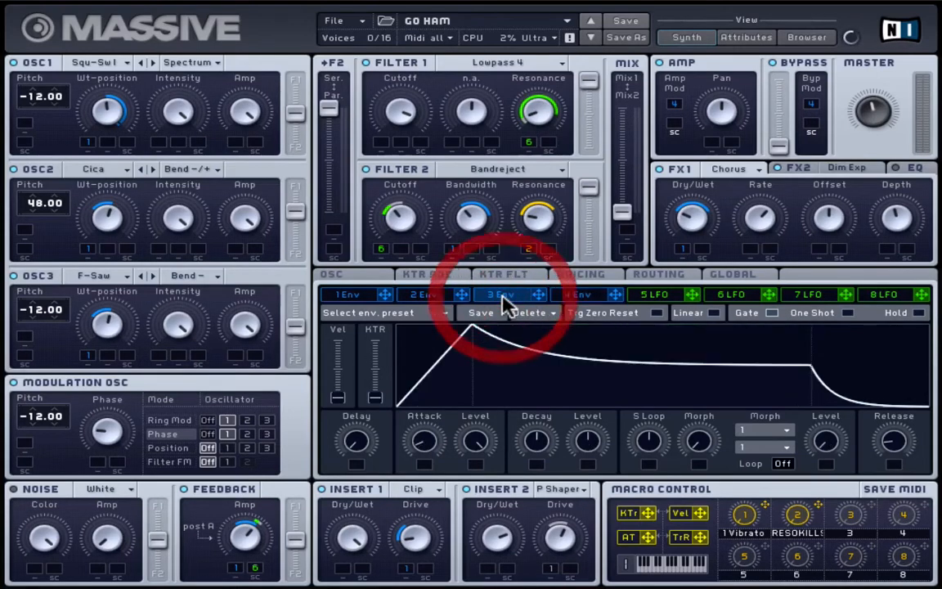
left_click(427, 299)
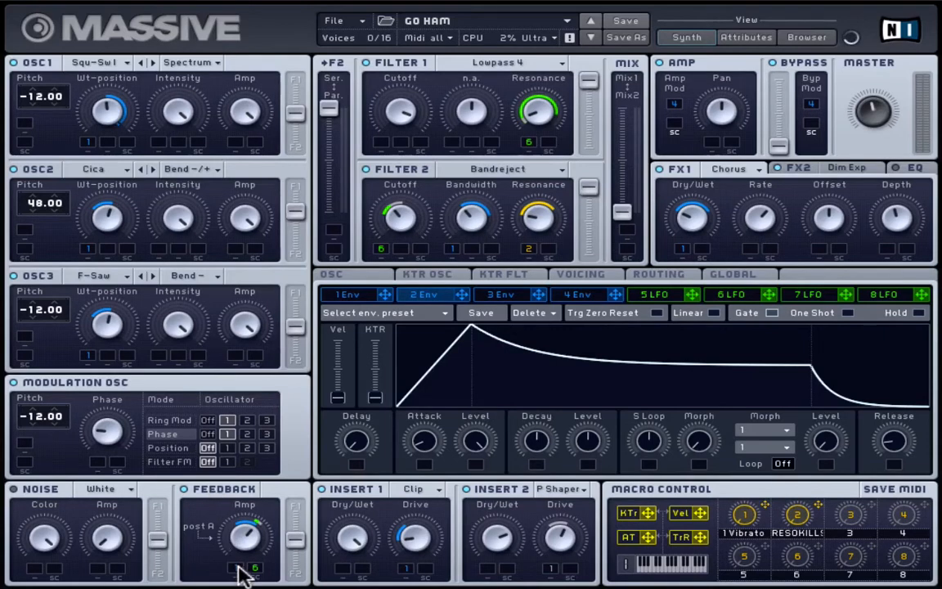
left_click(357, 296)
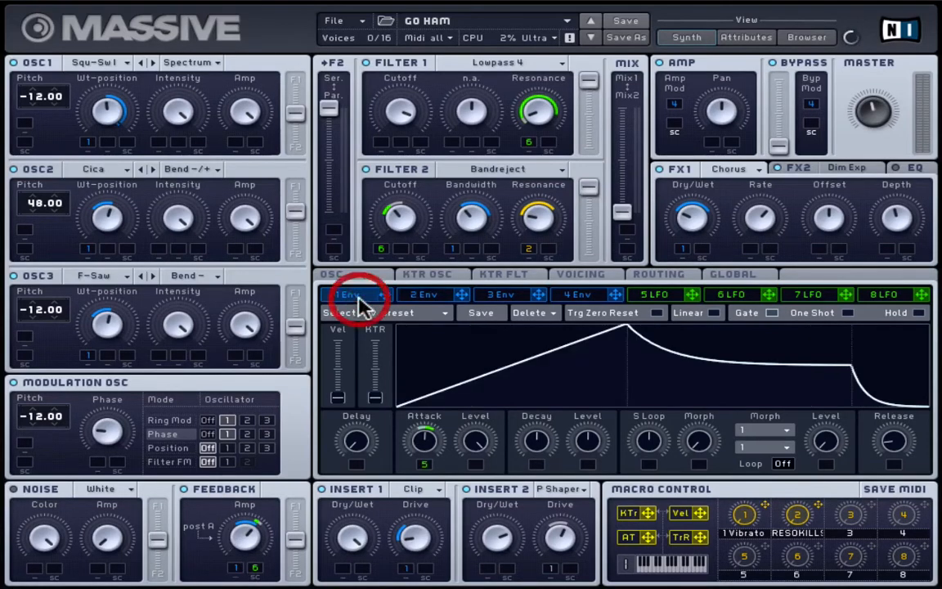
left_click(724, 296)
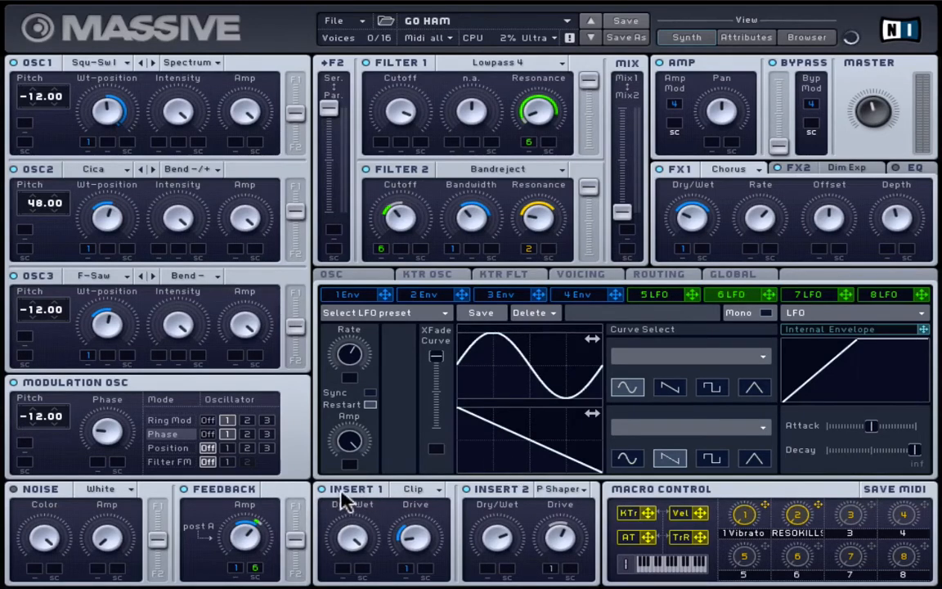
Step: Inspect the effect lists of Insert 1 and Insert 2, keeping the Hardclipper and Parabolic Shaper
left_click(414, 490)
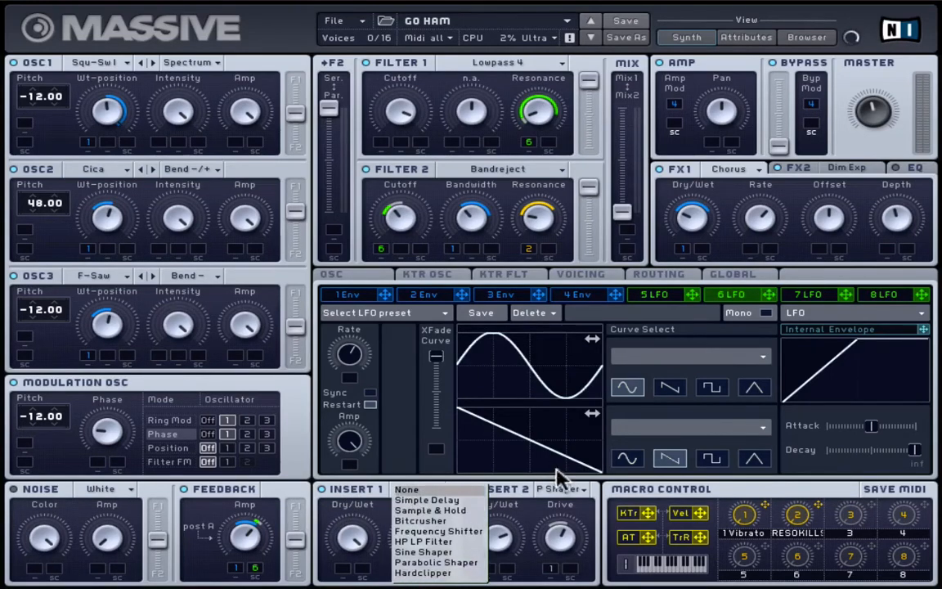
left_click(561, 490)
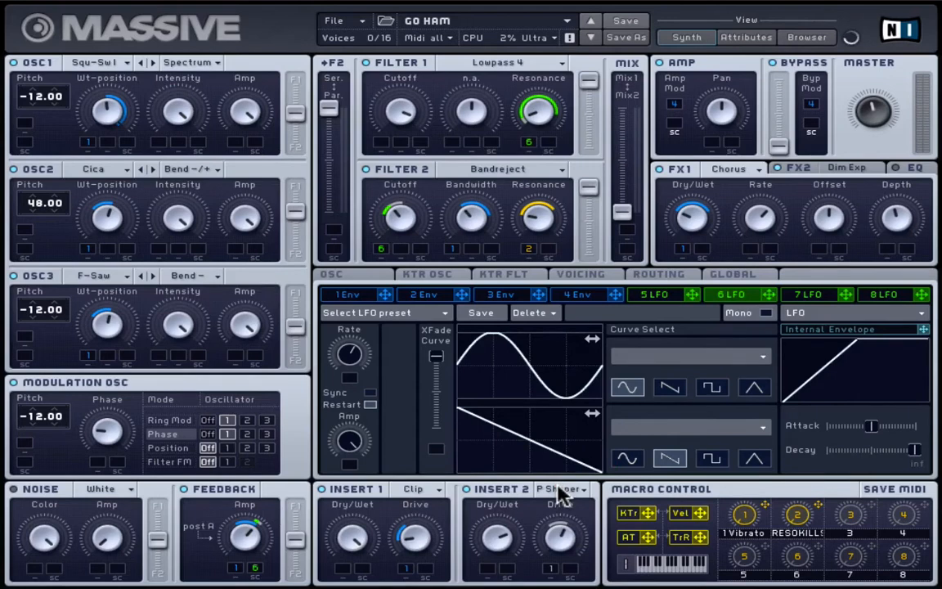
left_click(561, 491)
left_click(528, 523)
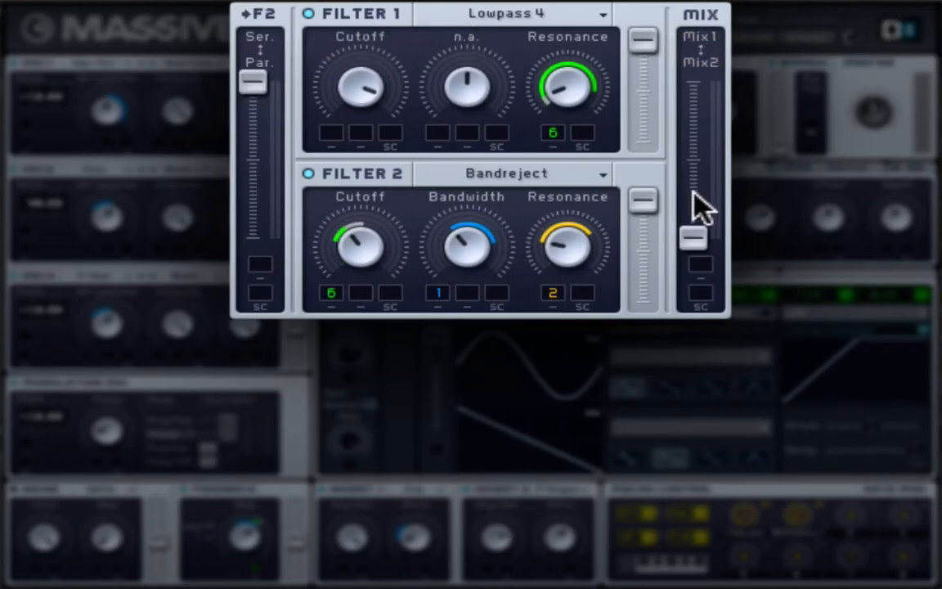
Step: Check the filter mix fader and both filters' type lists, keeping Lowpass 4 on Filter 1 and Bandreject on Filter 2
mouse_move(693, 238)
left_mouse_down()
mouse_move(695, 121)
mouse_move(685, 84)
mouse_move(685, 290)
left_mouse_up()
left_click(470, 24)
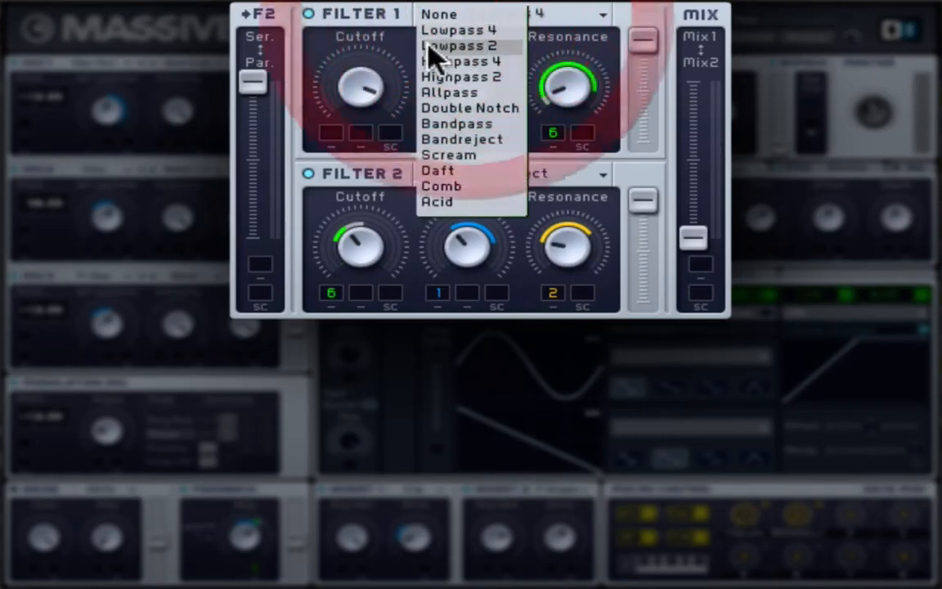
left_click(362, 25)
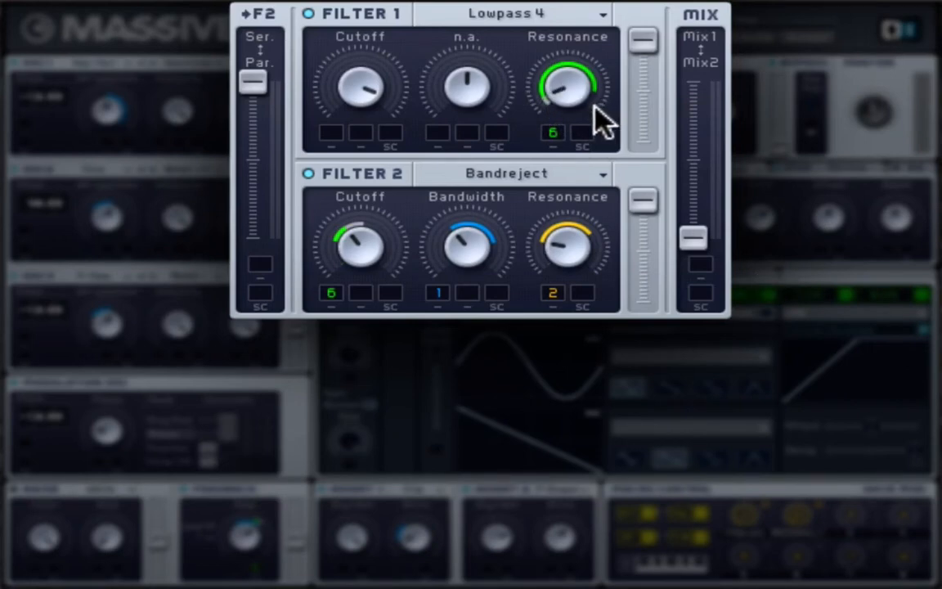
left_click(446, 181)
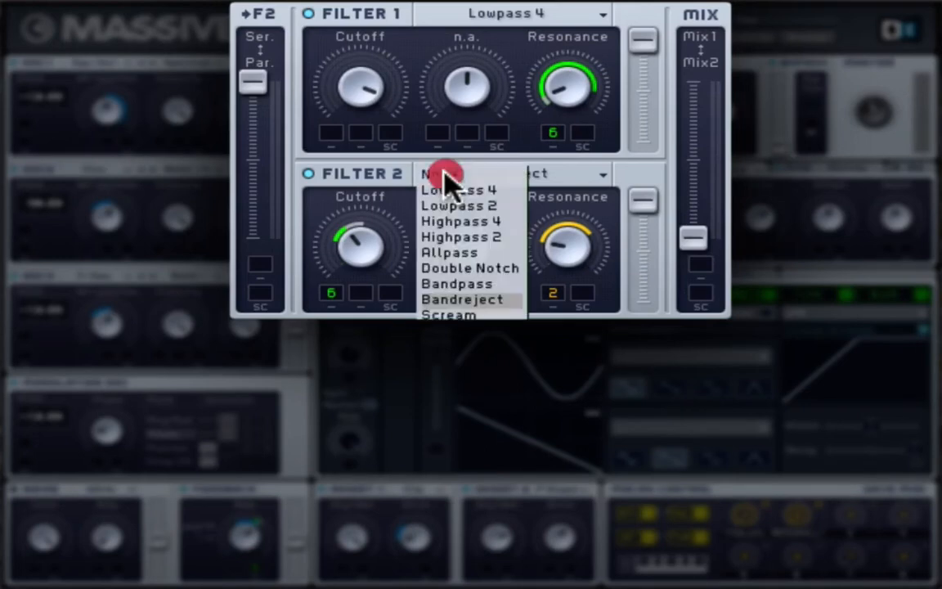
left_click(361, 204)
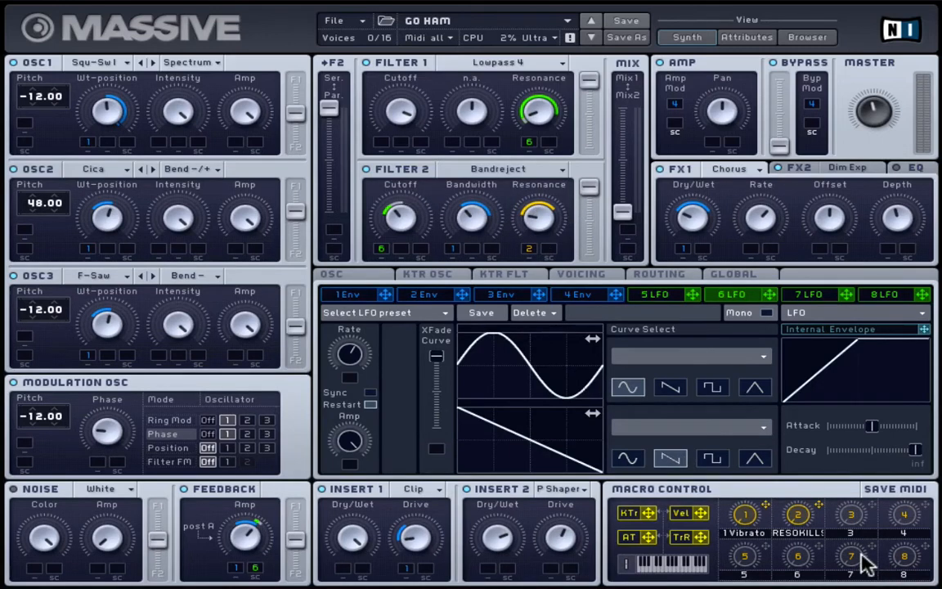
Step: Show the RESOKILLS macro's assignment and knob, and open the FX2 Dimension Expander settings
mouse_move(817, 505)
left_mouse_down()
mouse_move(820, 455)
mouse_move(835, 421)
mouse_move(796, 578)
left_mouse_up()
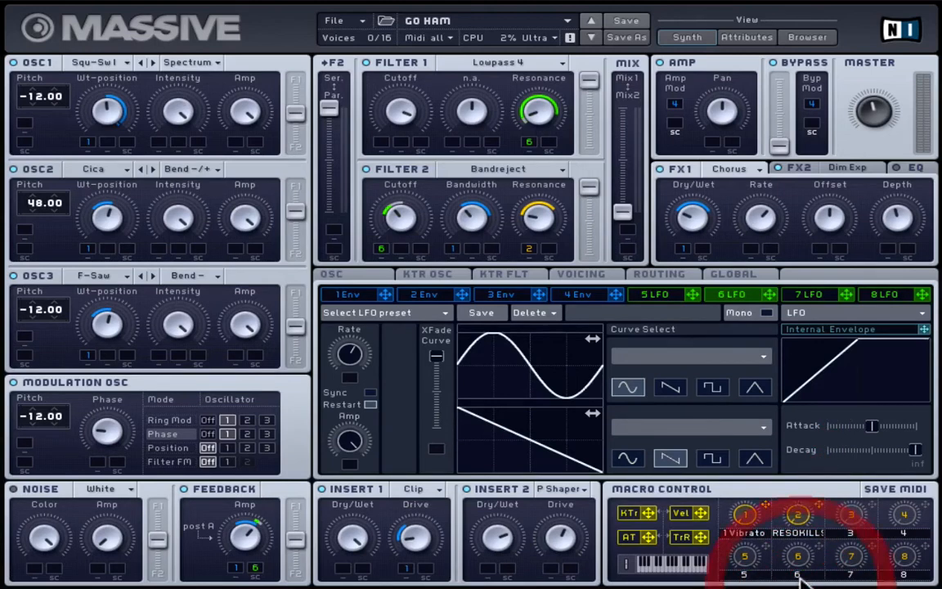
mouse_move(802, 513)
left_mouse_down()
mouse_move(800, 437)
mouse_move(819, 412)
mouse_move(809, 439)
left_mouse_up()
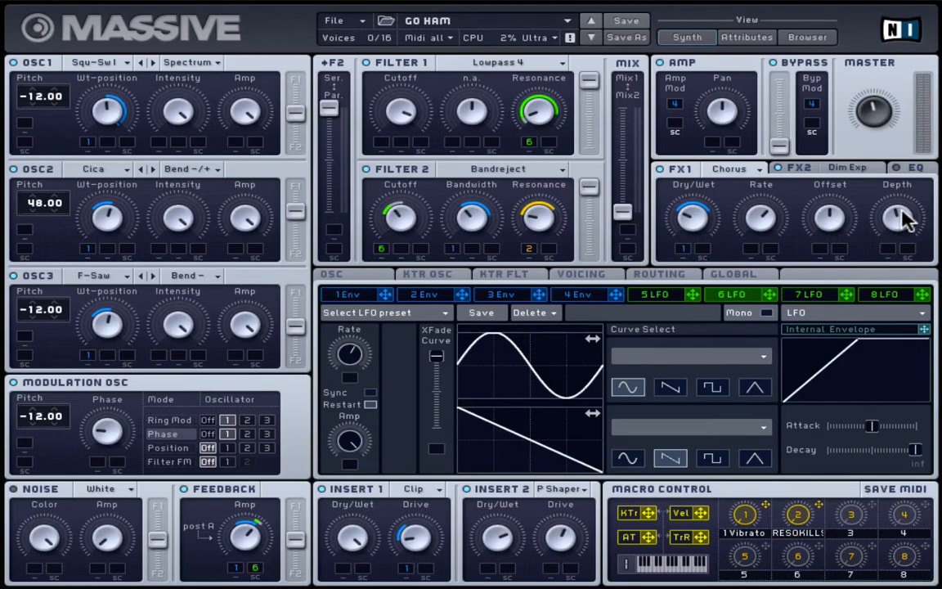
left_click(863, 171)
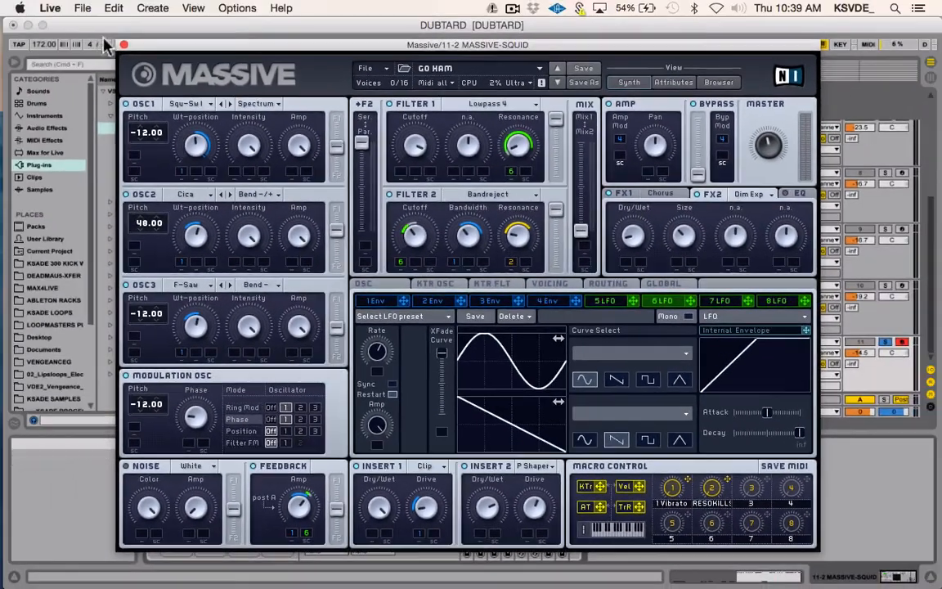
Step: Close the Massive window and inspect the MIDI notes of the MASSIVE-SQUID clip at bar 3, returning to the device chain
left_click(125, 40)
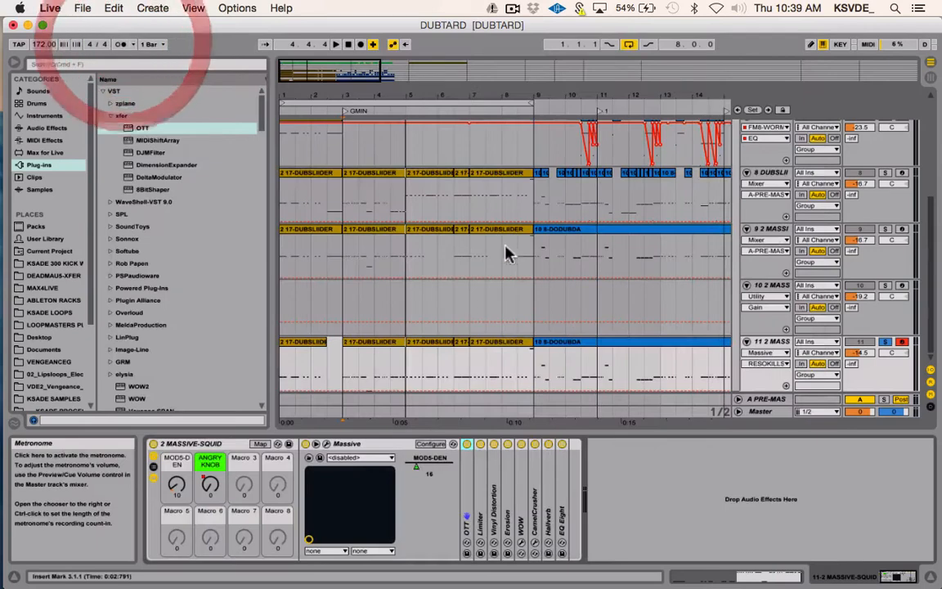
double_click(384, 350)
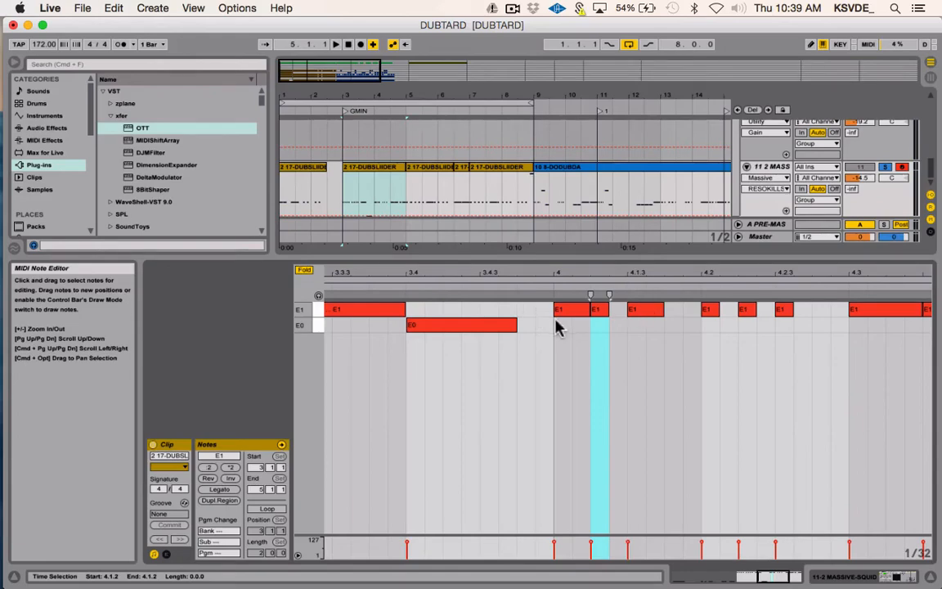
key("shift+Tab")
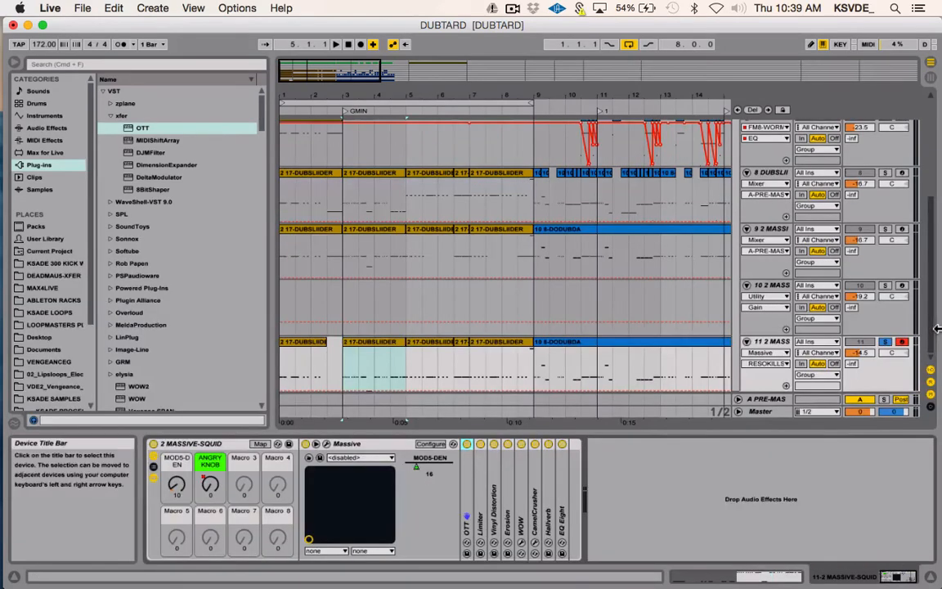
Step: Select the MASSIVE-SQUID clip at bar 3 and audition the bass with the computer keyboard in different octaves and with song playback
left_click(365, 351)
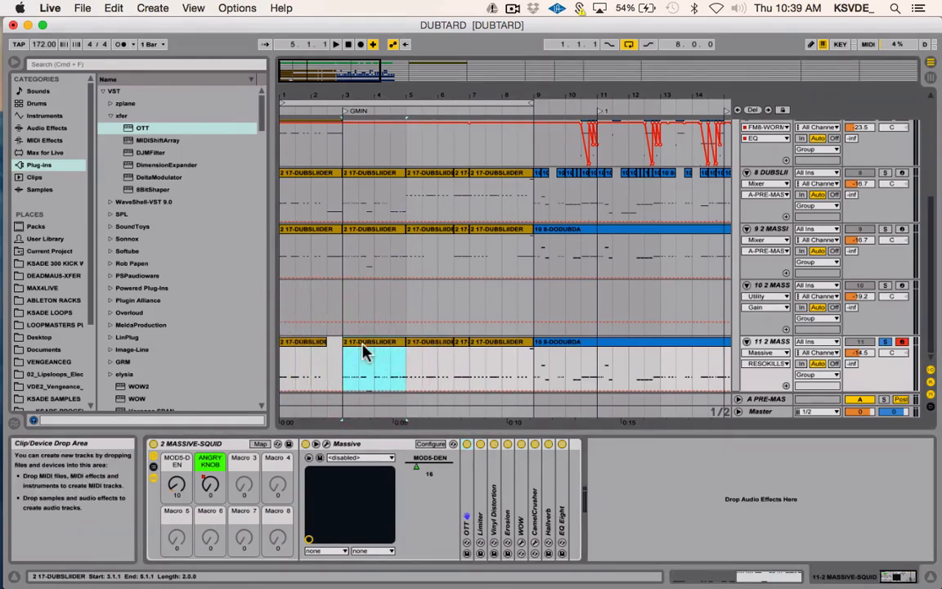
key("z")
key("a")
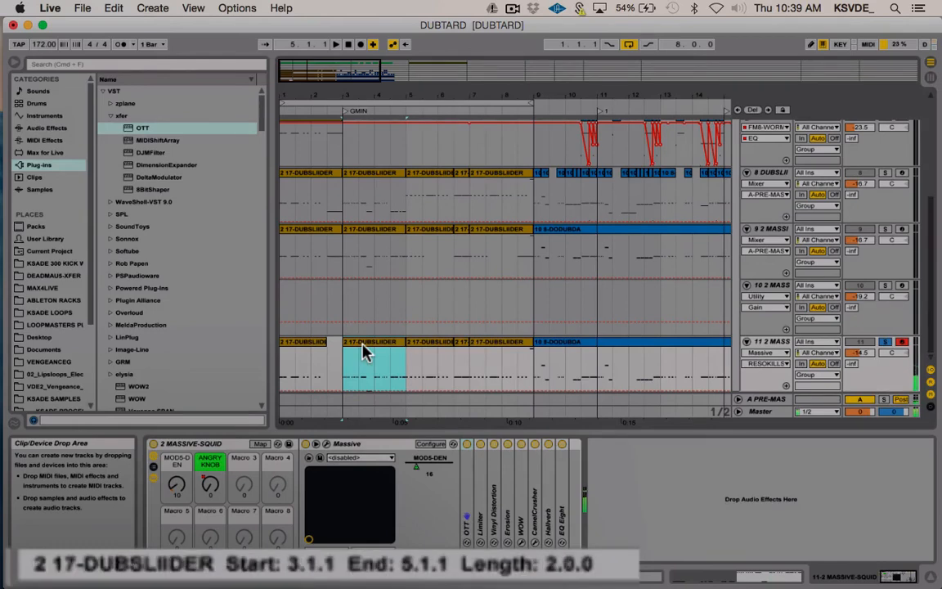
key("x")
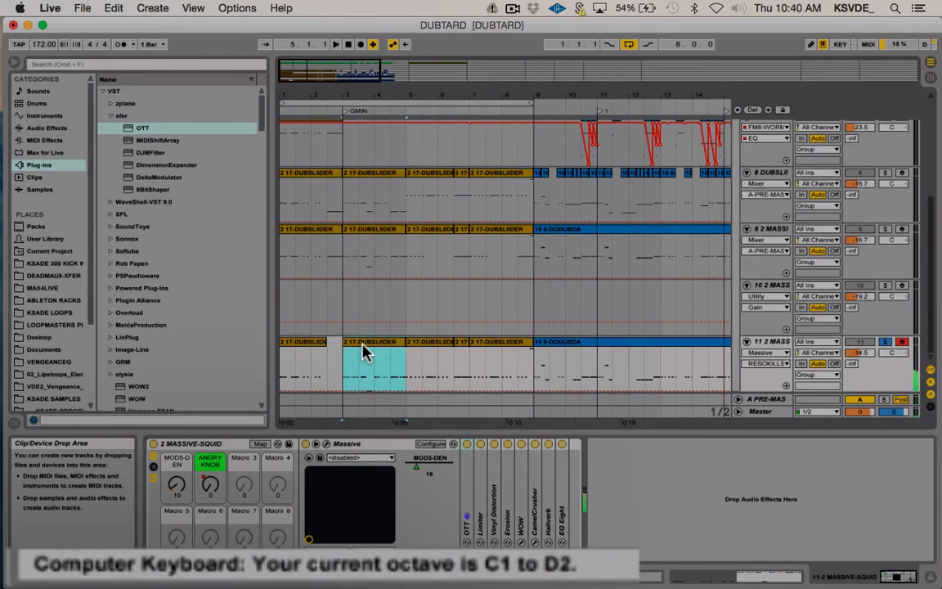
key("x")
key("x")
key("x")
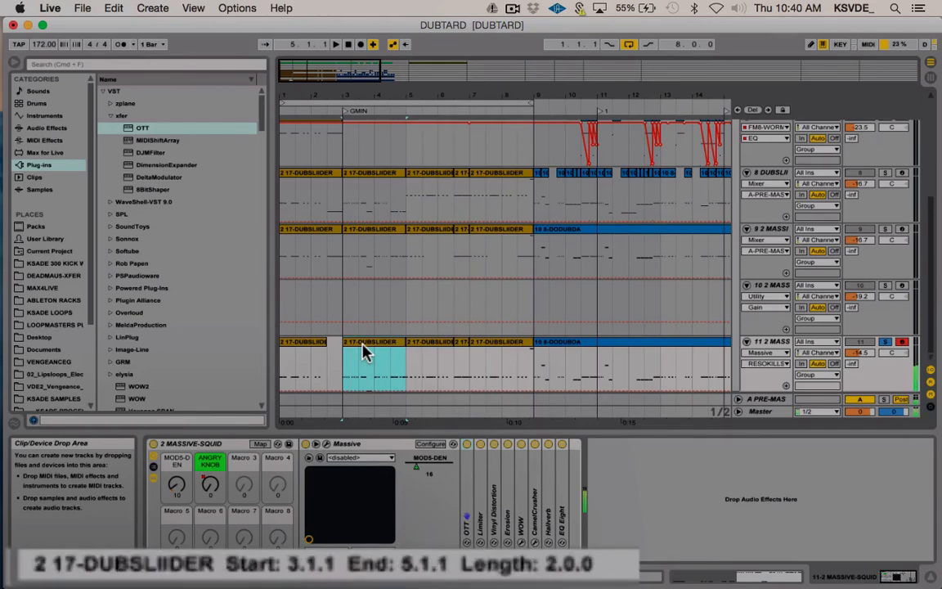
key("space")
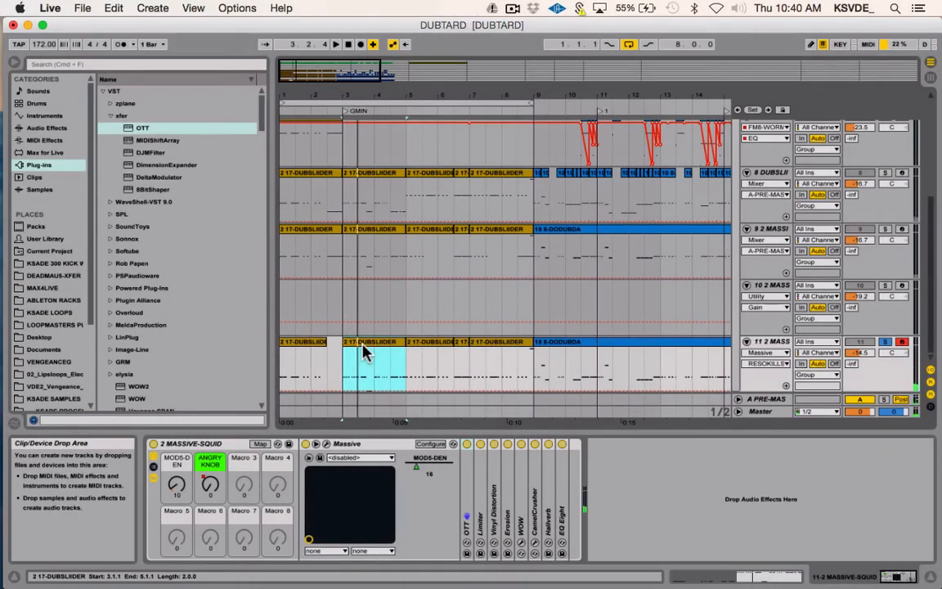
Step: Turn off solo and record arming on the MASSIVE-SQUID track and bring the upper tracks into view
left_click(885, 342)
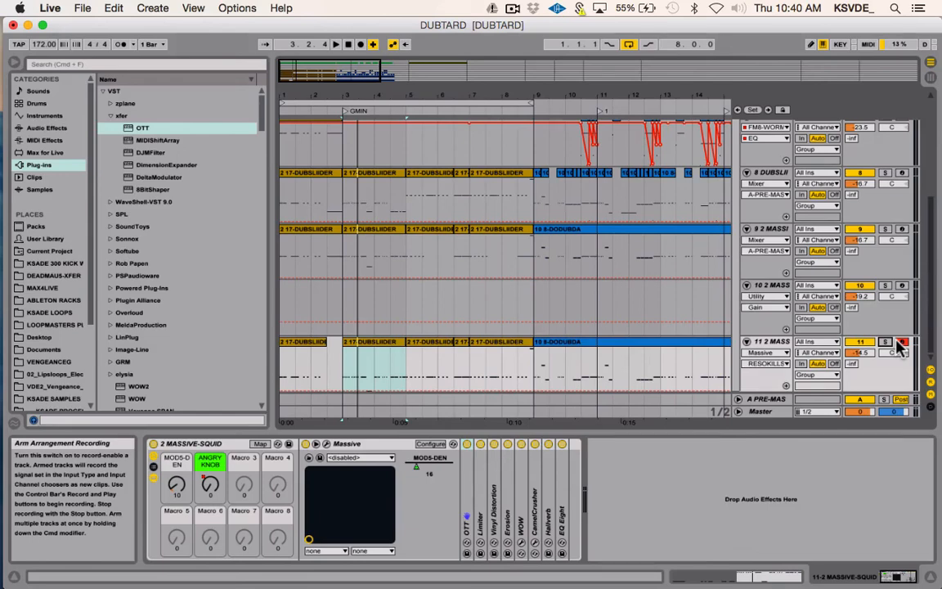
left_click(900, 343)
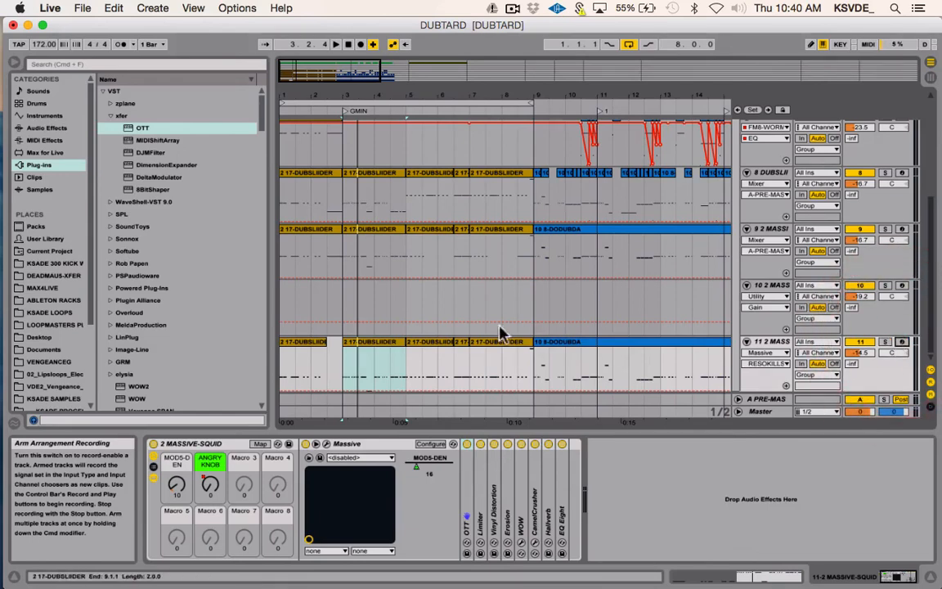
scroll(423, 325, "up", 1)
scroll(423, 324, "up", 5)
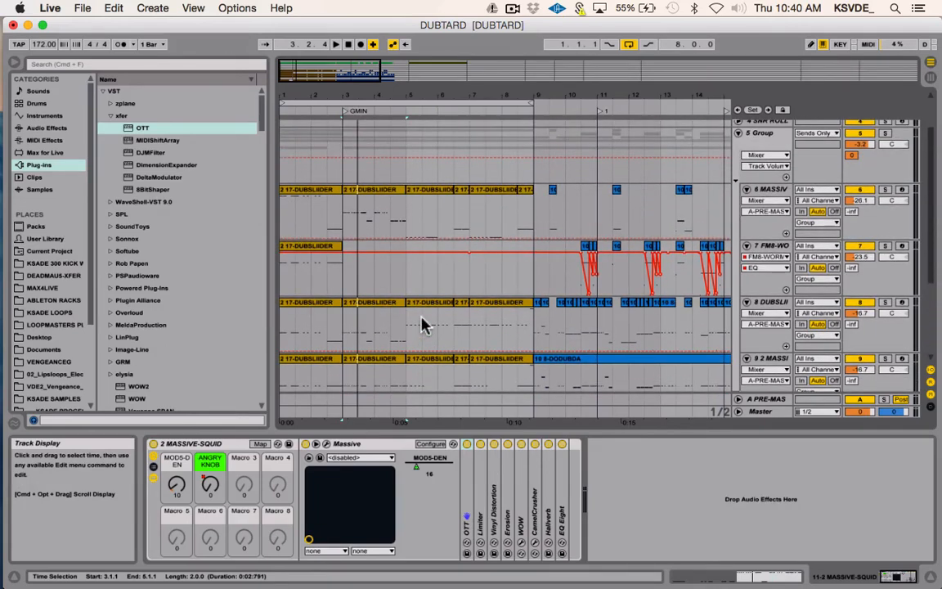